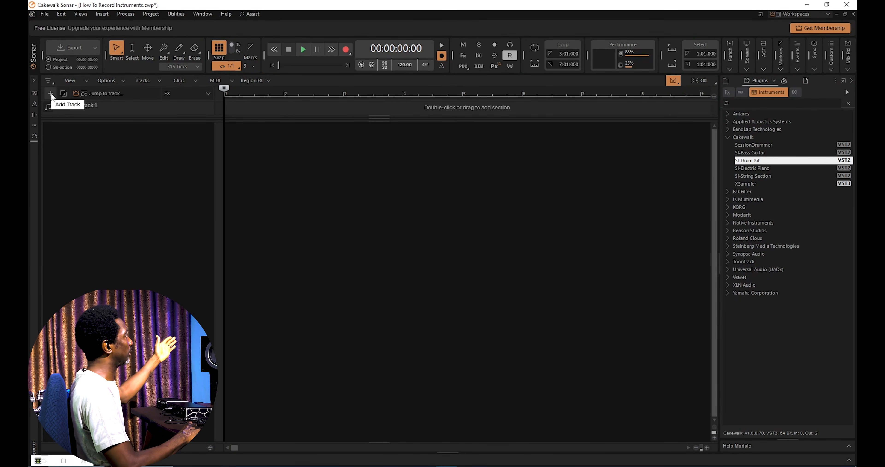
Add one SI-Drum Kit instrument track with Omni input and its output routed to Master.
left_click(52, 95)
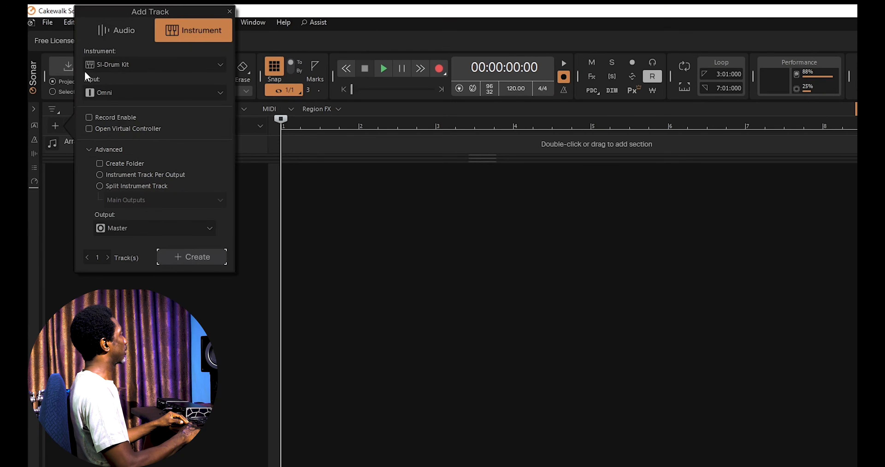
left_click(157, 66)
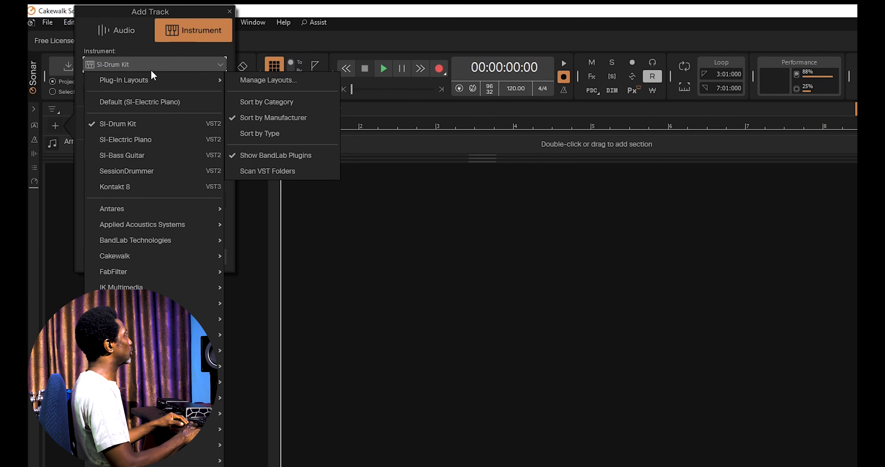
left_click(130, 129)
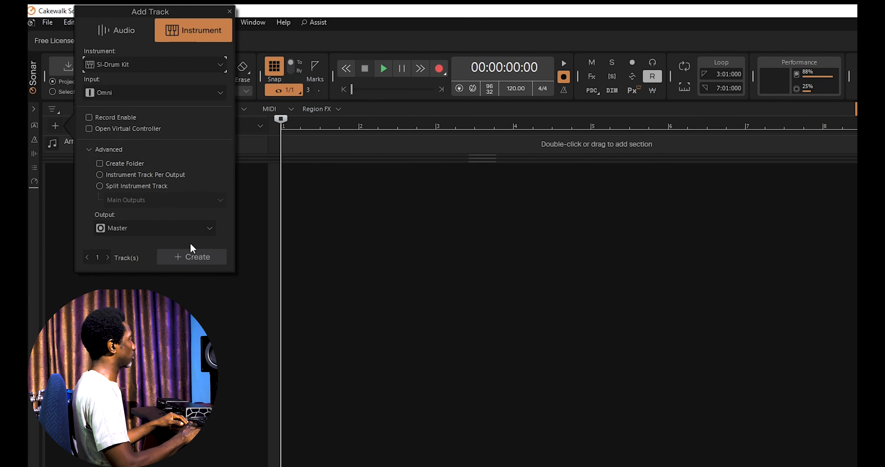
left_click(194, 262)
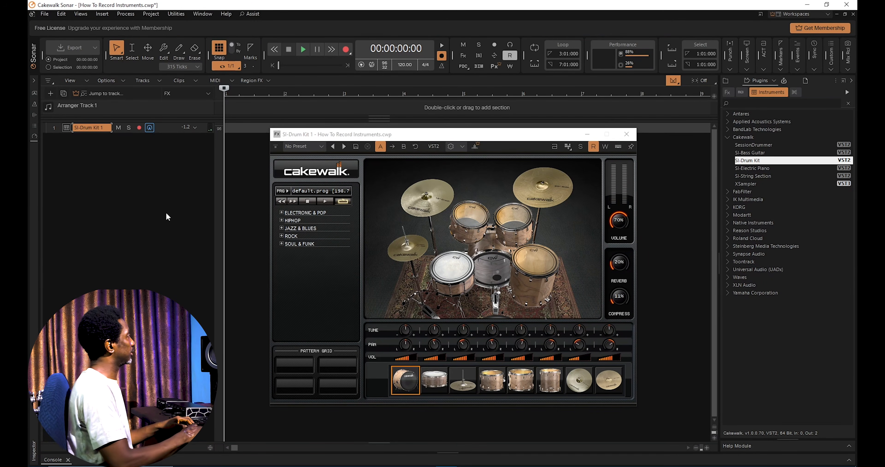
Expand the drum kit track and insert the bx_console E plug-in into its effects rack, then close the plug-in window.
left_click(195, 128)
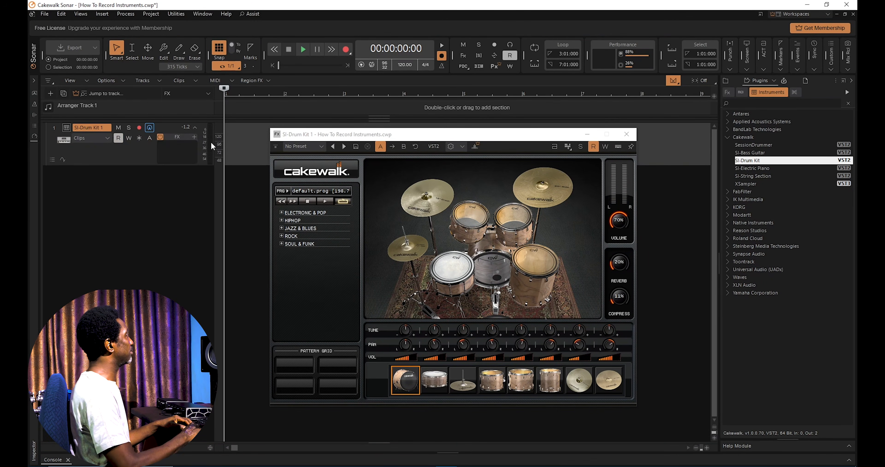
left_click(194, 136)
mouse_move(310, 170)
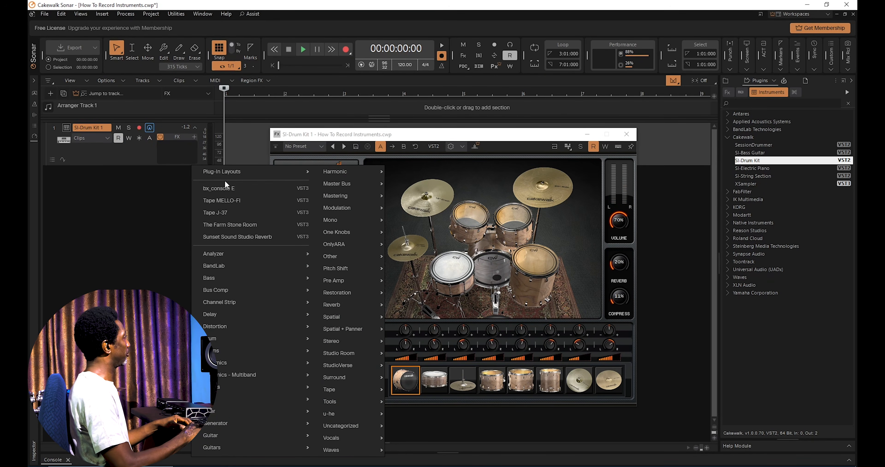
left_click(226, 188)
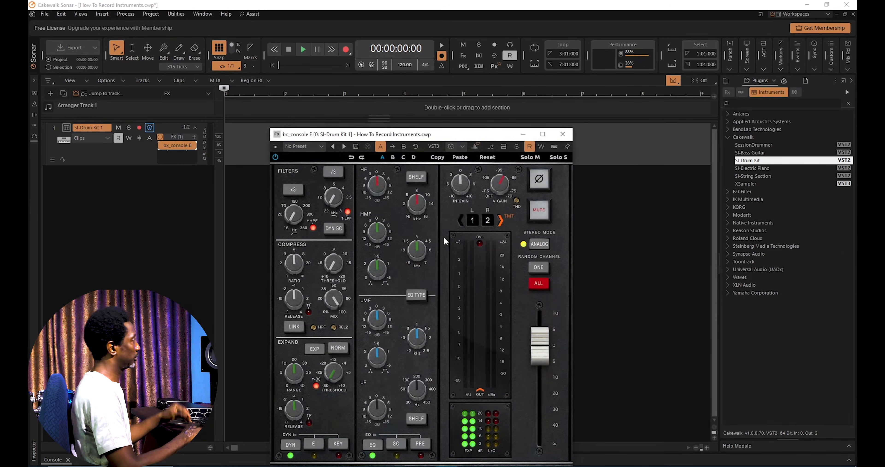
left_click(562, 134)
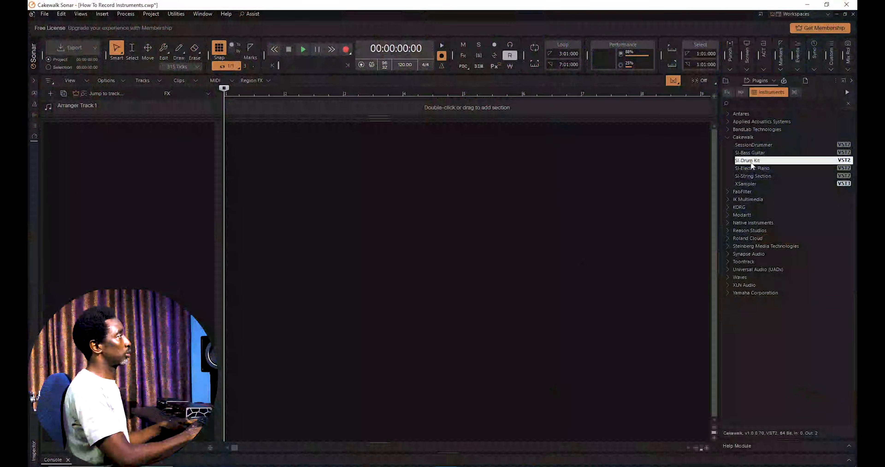
Insert the SI-Drum Kit from the plug-in browser as a Simple Instrument Track, close its synth window and expand the track.
double_click(750, 163)
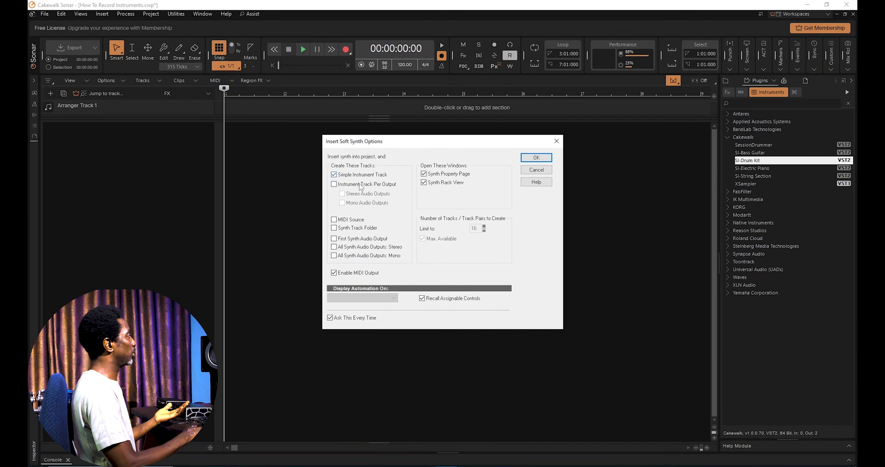
left_click(536, 157)
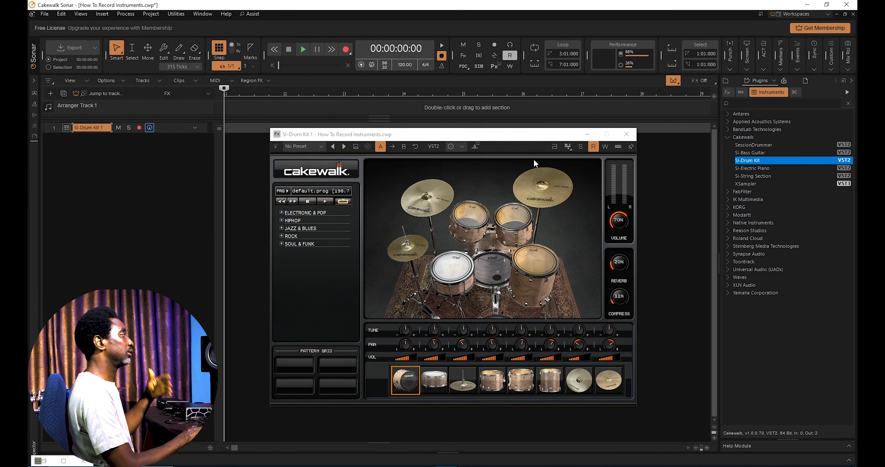
left_click(627, 134)
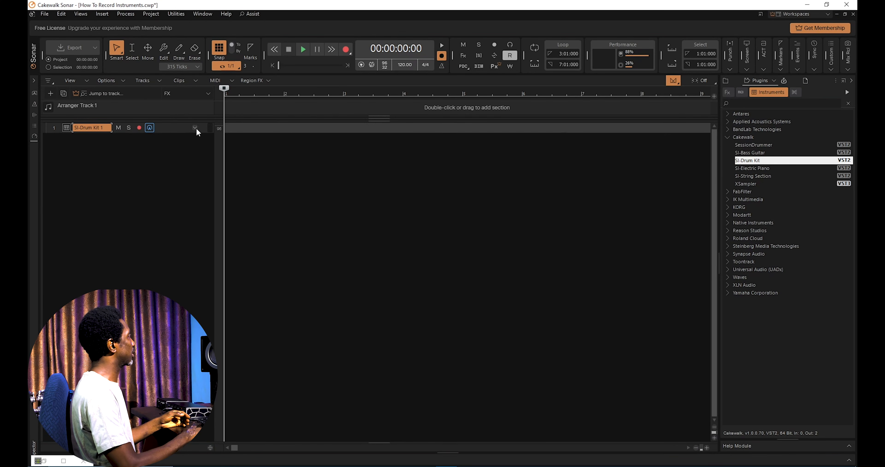
left_click(195, 128)
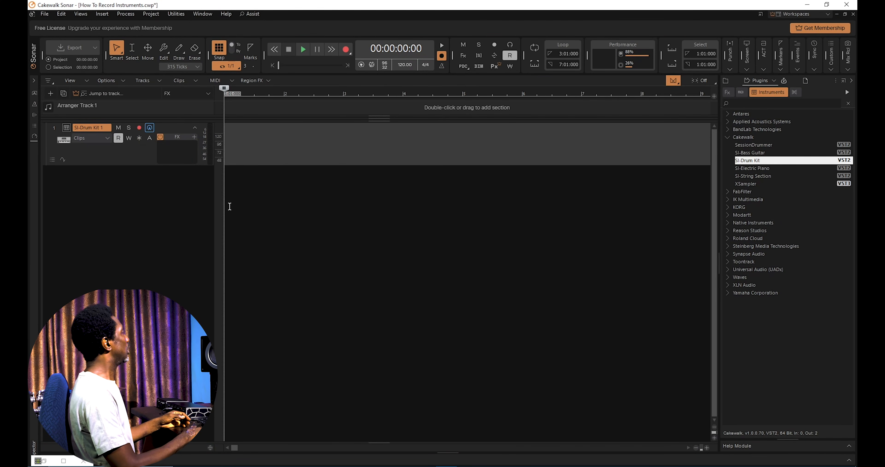
Record a drum pattern on the SI-Drum Kit track and open the recorded clip in the piano roll.
key("r")
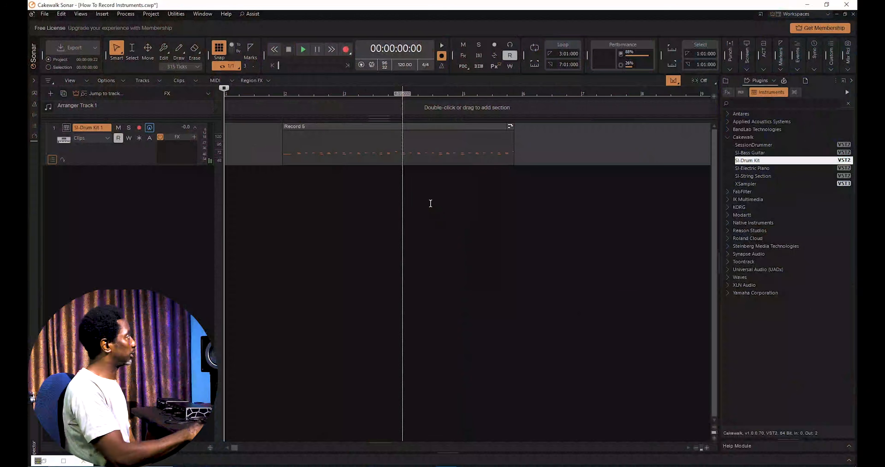
double_click(350, 132)
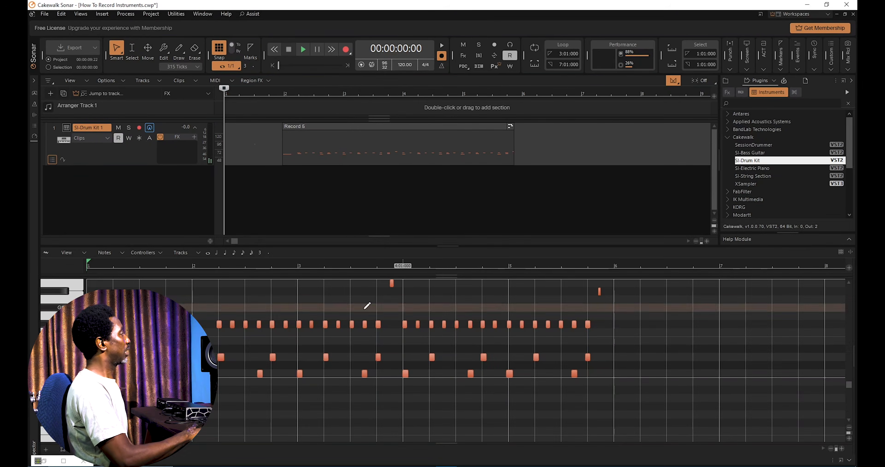
left_click(198, 373)
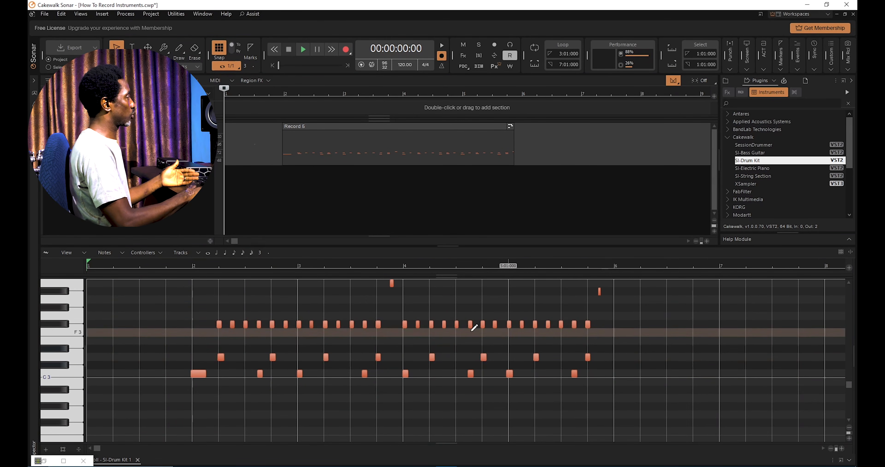
key("d")
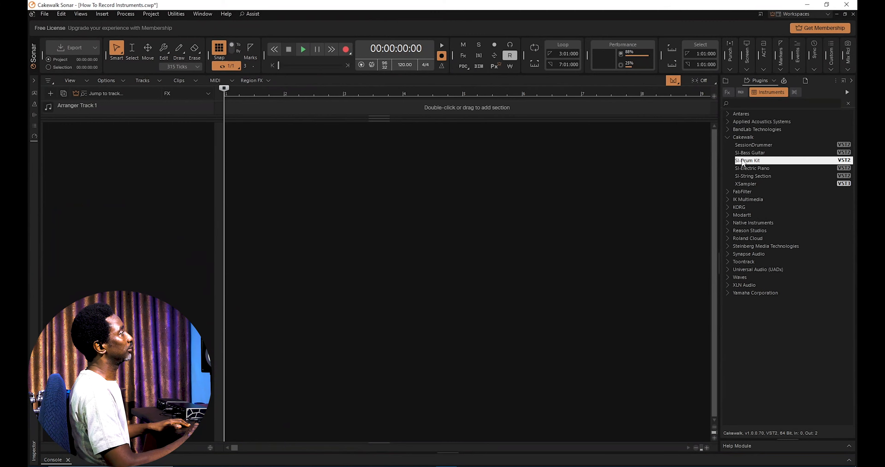
Insert the SI-Drum Kit with the MIDI Source and First Synth Audio Output track options enabled.
left_click(744, 163)
double_click(744, 164)
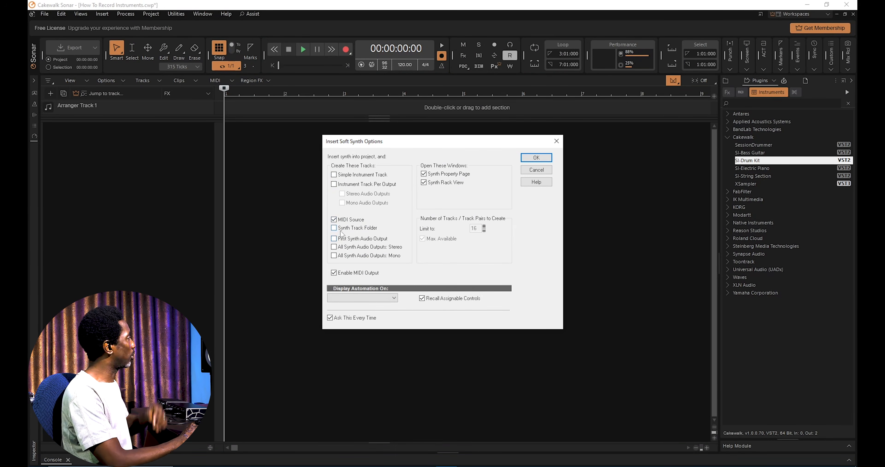
left_click(333, 239)
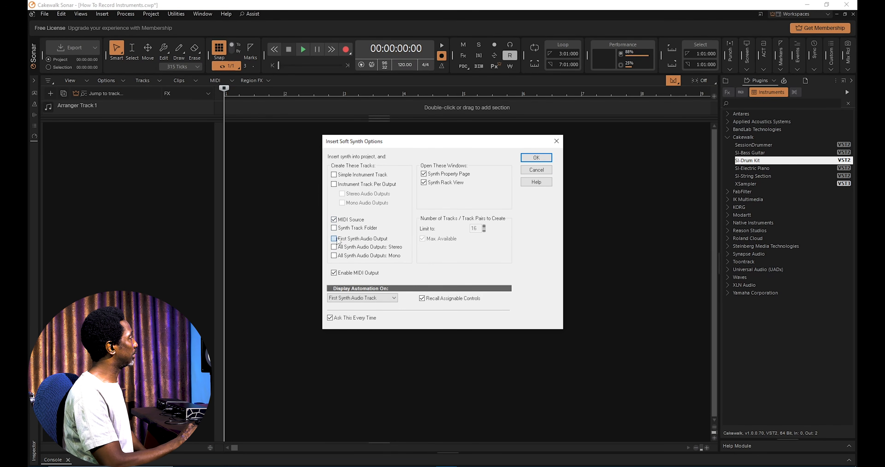
left_click(532, 162)
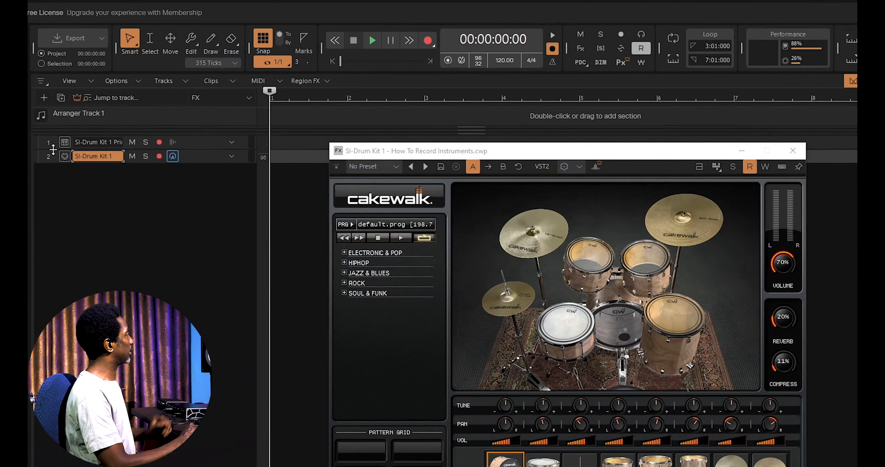
Expand both SI-Drum Kit tracks and examine the effects rack insert options of the audio track and the MIDI track.
left_click_drag(48, 147, 83, 163)
left_click_drag(227, 151, 229, 200)
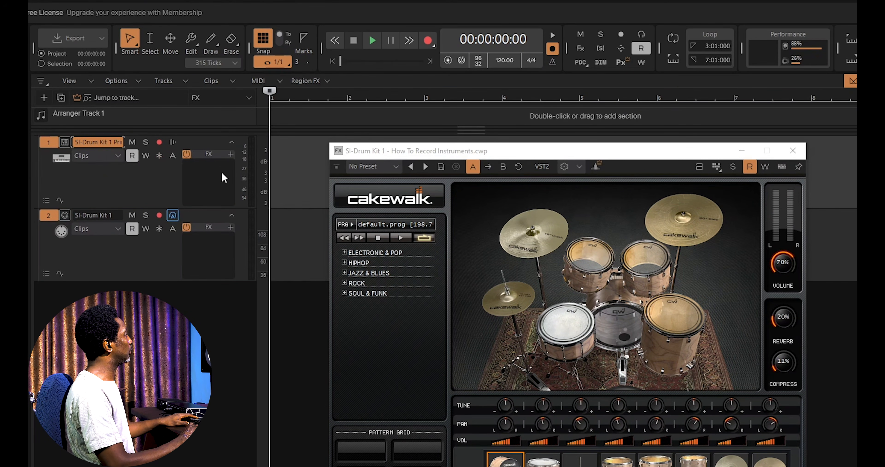
right_click(226, 159)
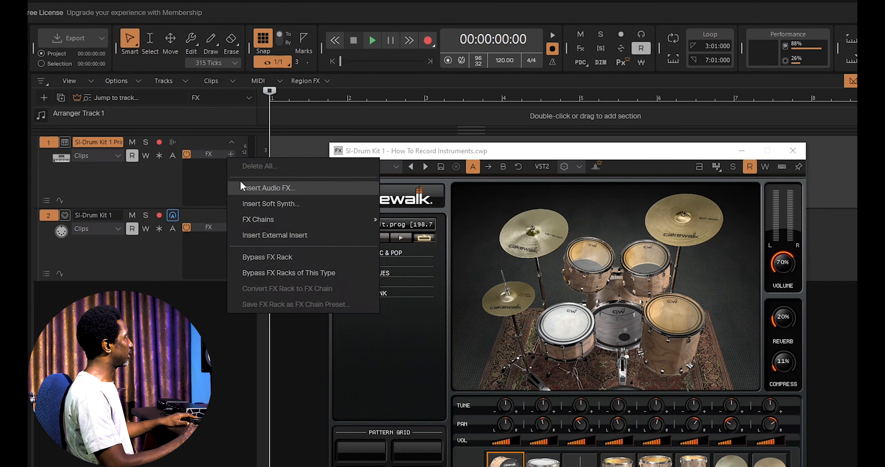
left_click(206, 173)
left_click(124, 258)
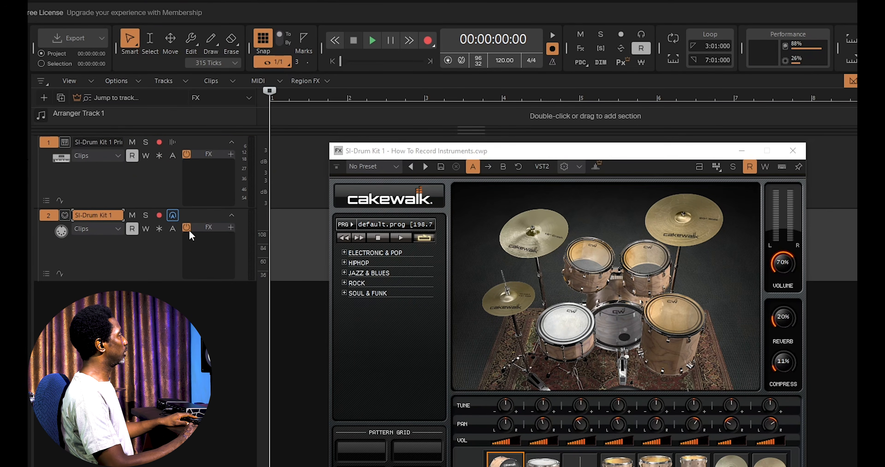
right_click(231, 225)
mouse_move(277, 244)
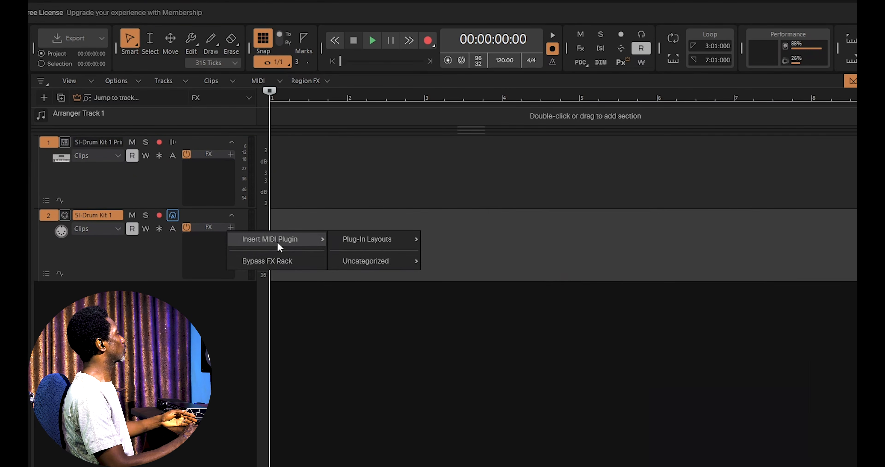
mouse_move(385, 241)
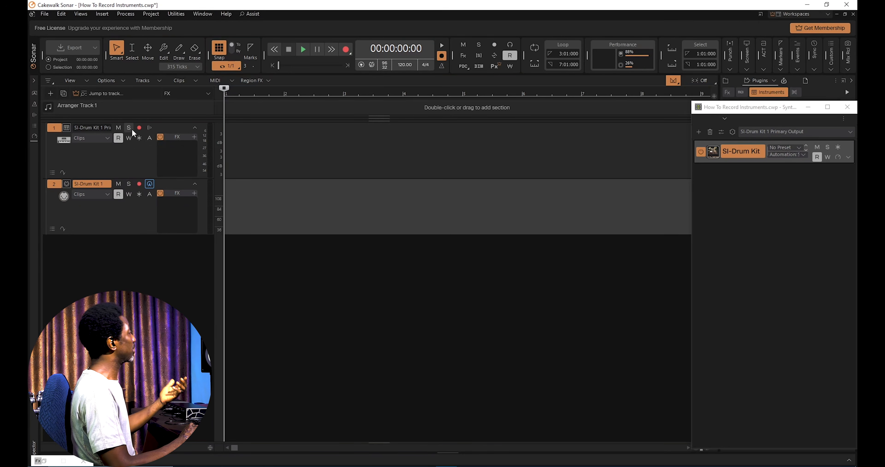
Arm the SI-Drum Kit primary output track and record the drum performance as audio.
left_click(139, 128)
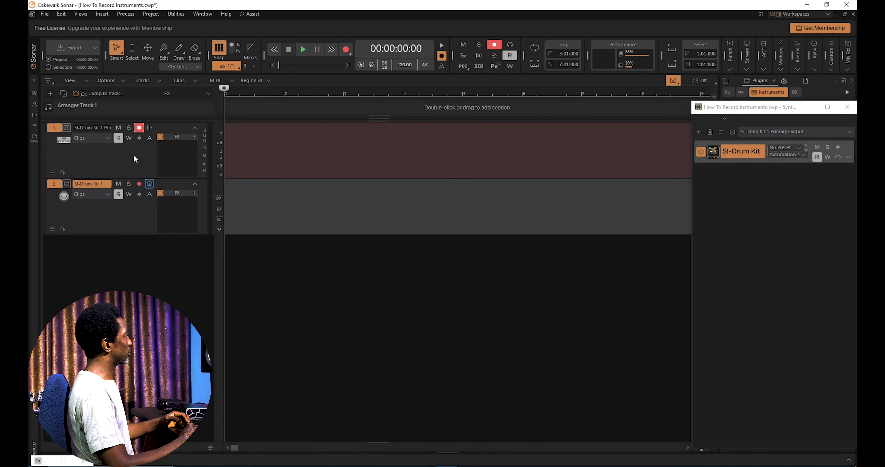
left_click(134, 163)
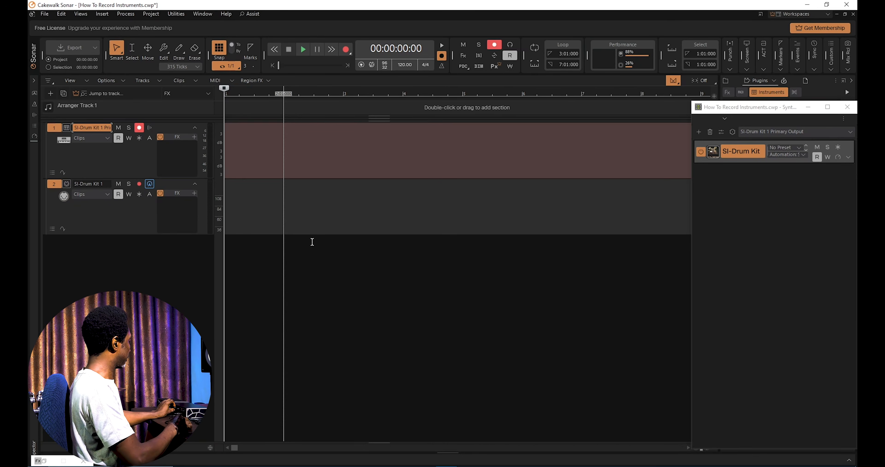
key("r")
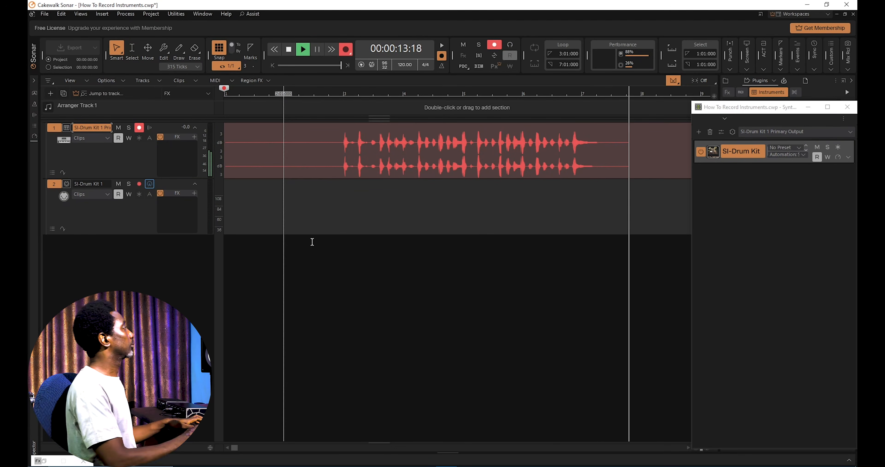
key("space")
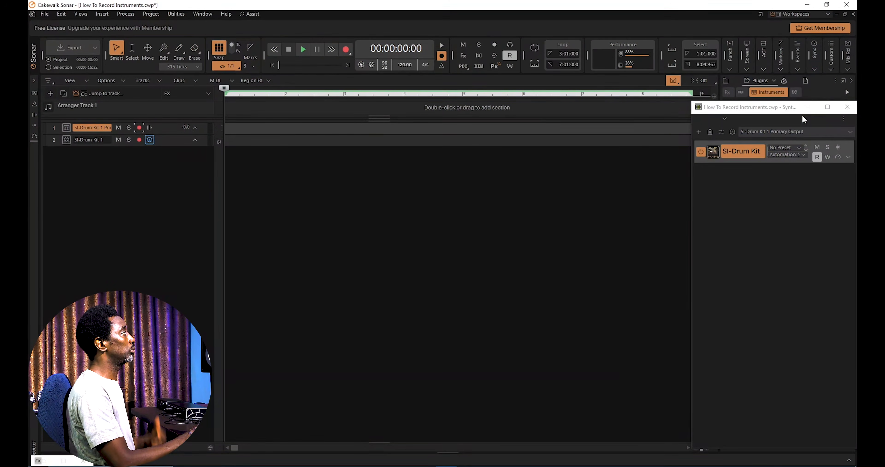
Close the synth rack and insert the SI-Drum Kit from the plug-in browser as a Simple Instrument Track.
left_click(848, 103)
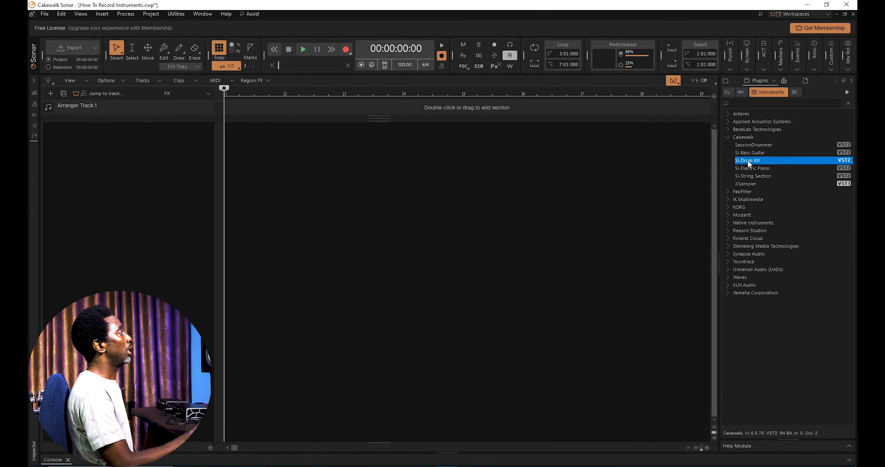
left_click_drag(751, 160, 683, 180)
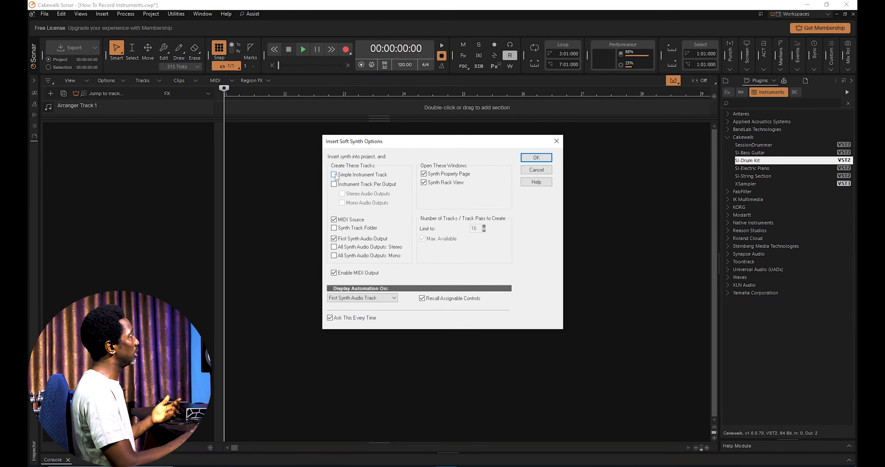
left_click(540, 158)
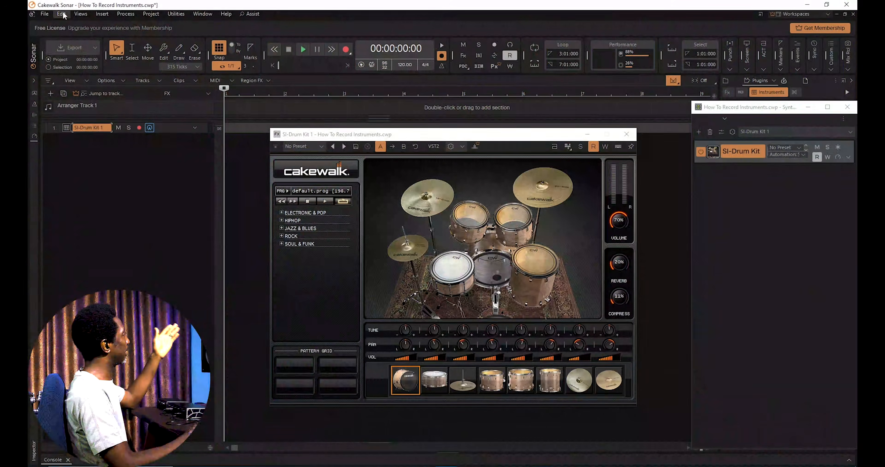
Open the project's metronome settings in the preferences.
left_click(63, 15)
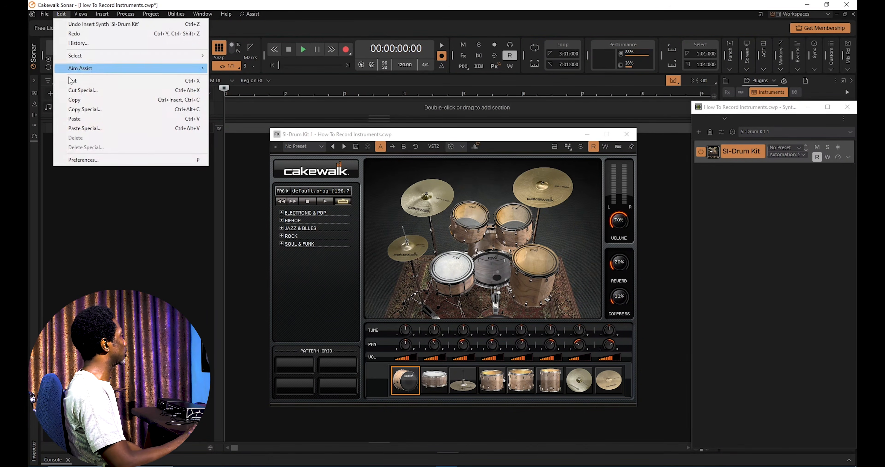
left_click(85, 160)
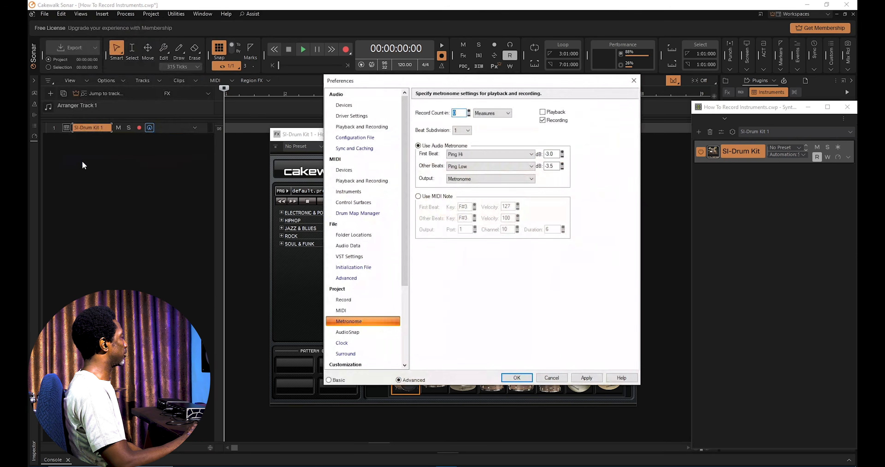
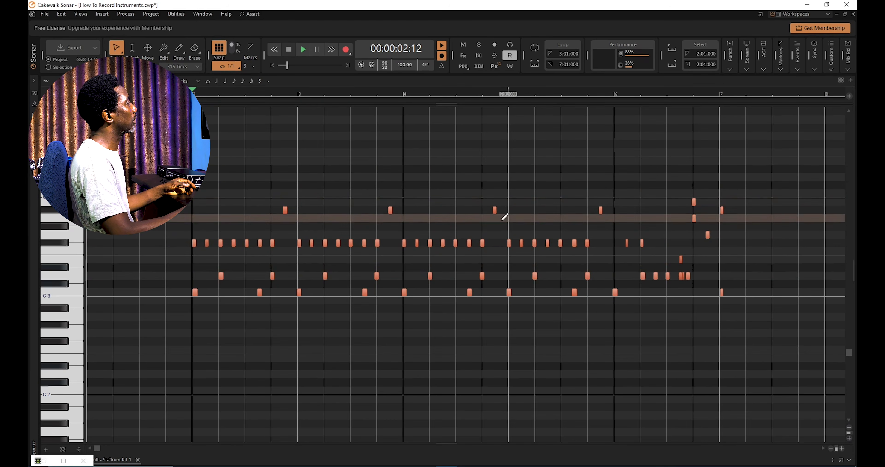
Quantize all the recorded drum notes in the piano roll and play back the result.
key("ctrl+a")
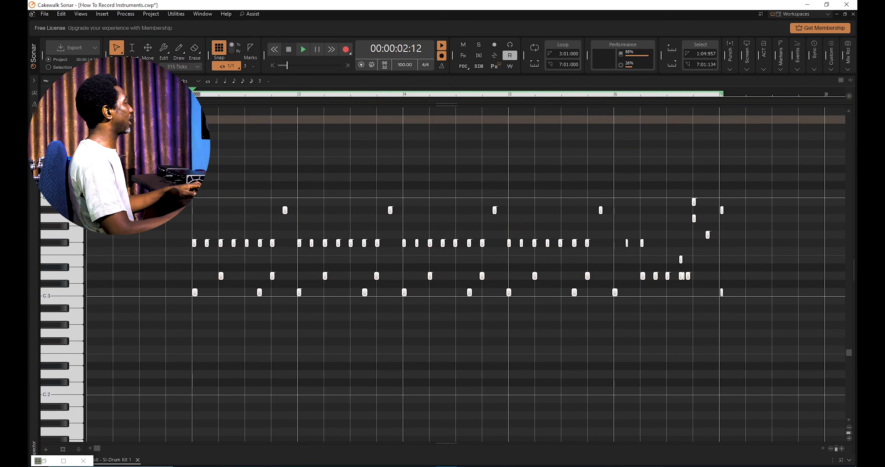
left_click(125, 14)
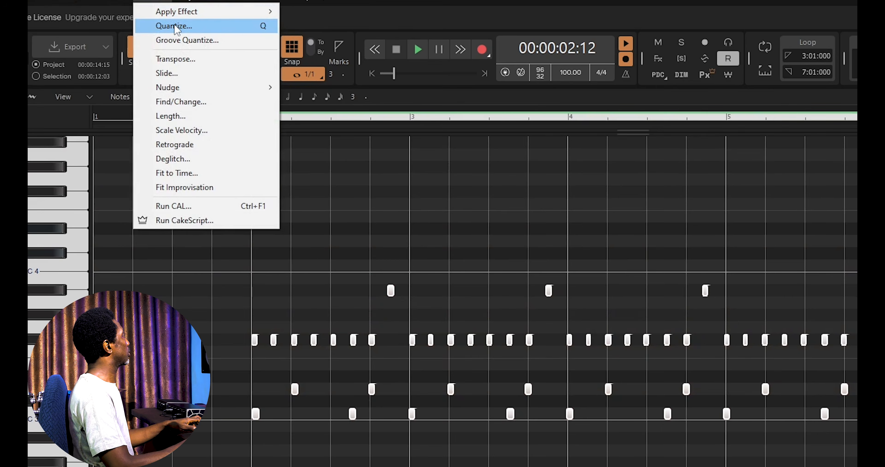
left_click(174, 26)
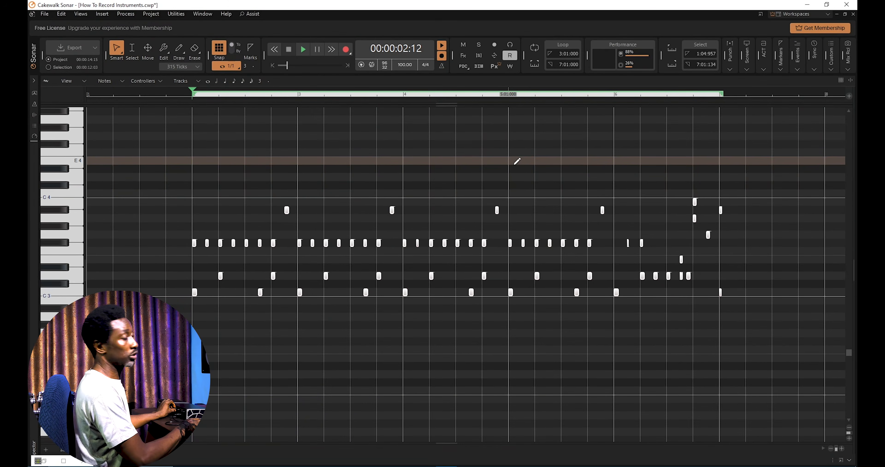
key("space")
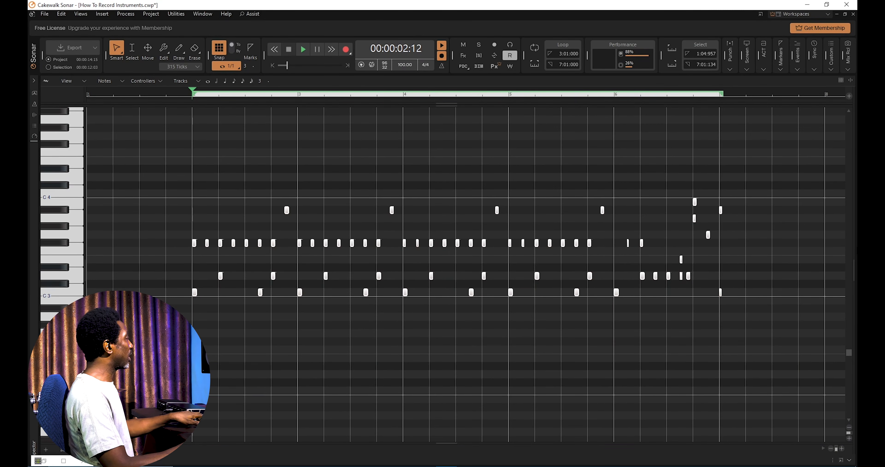
Undo the quantization and play the unquantized drum performance from the start of the project.
key("ctrl+z")
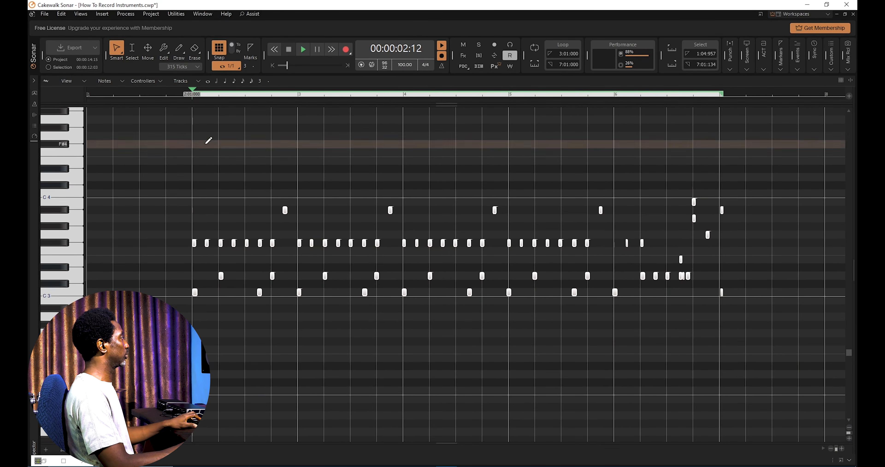
left_click(89, 95)
key("space")
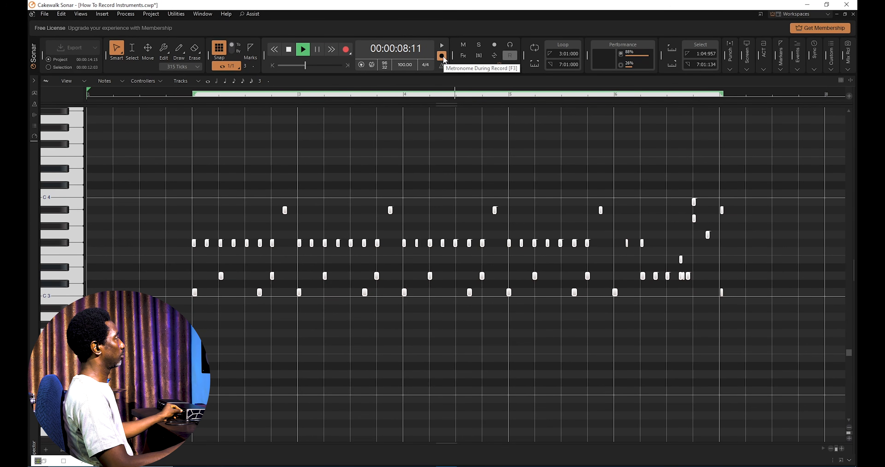
key("space")
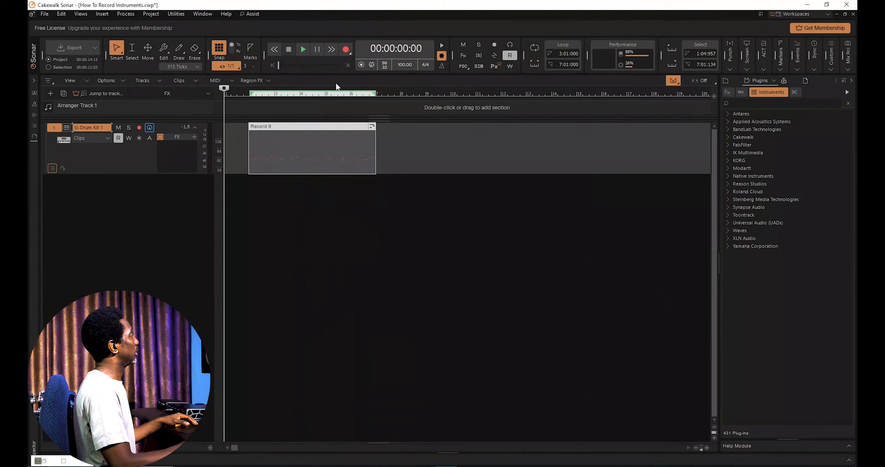
Set the time selection over the drum recording from 2:01:000 to 7:01:000.
scroll(611, 153, "up", 3)
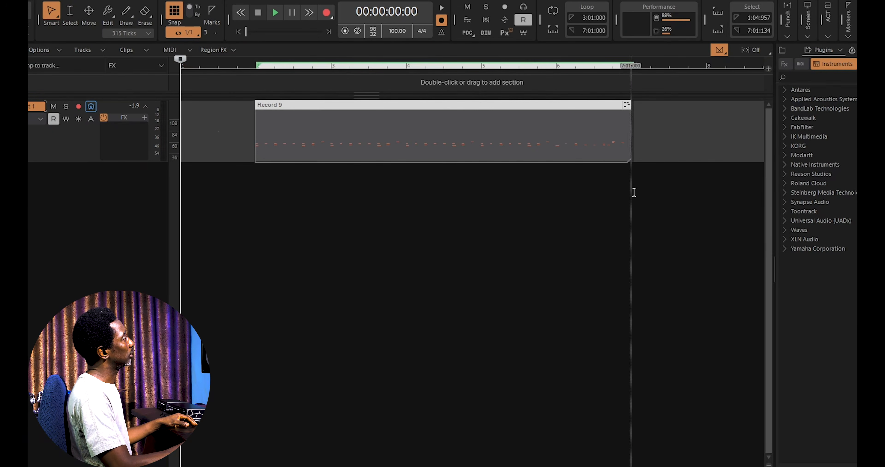
left_click(256, 65)
left_click(718, 12)
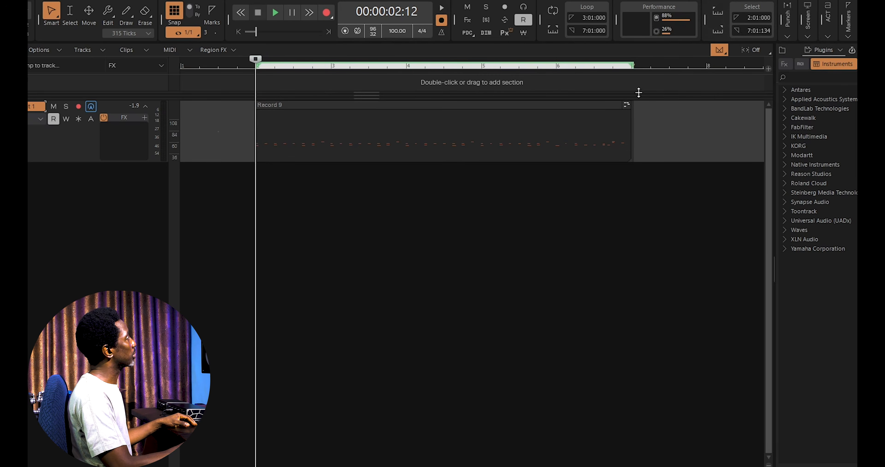
left_click(633, 64)
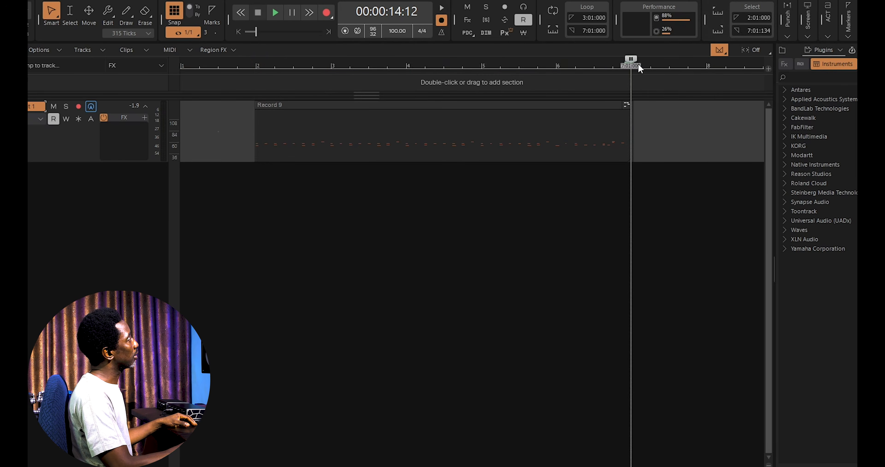
left_click(719, 31)
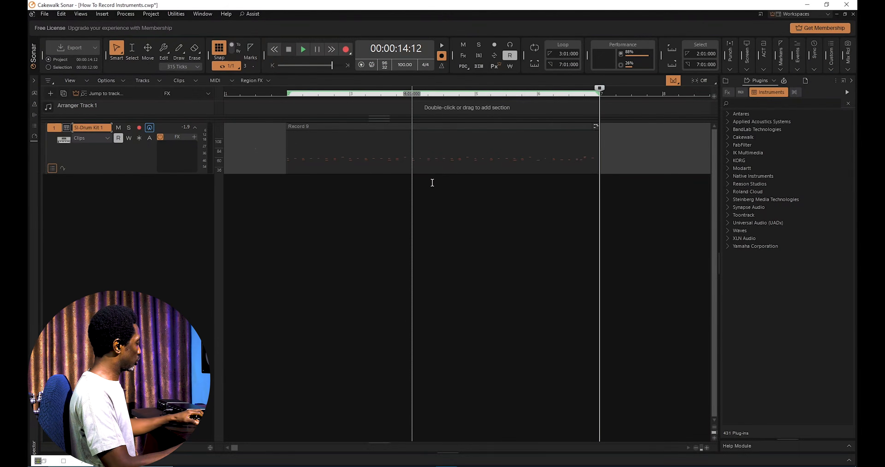
Duplicate the drum clip directly after the original at measure 7 and play from measure 6 across the join.
scroll(447, 181, "left", 8)
left_click(365, 95)
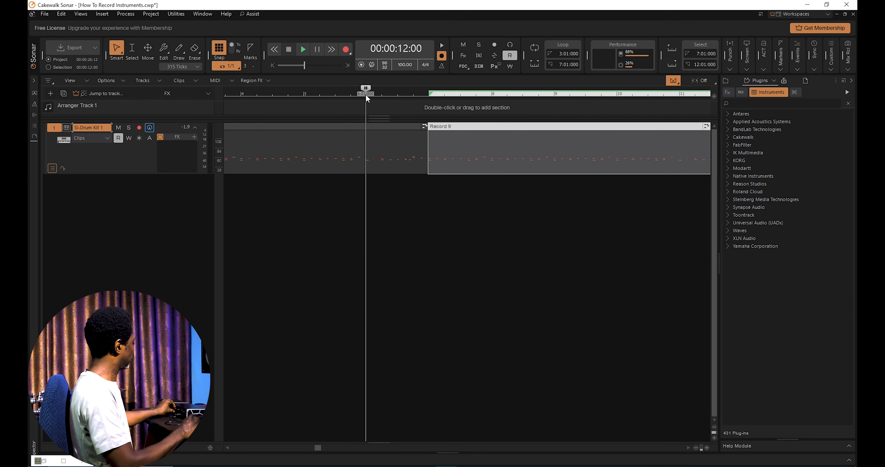
key("space")
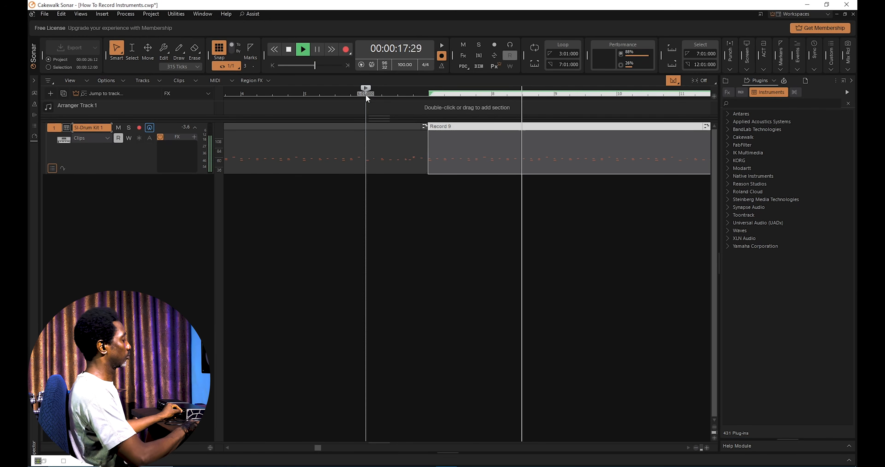
key("space")
Open the first drum clip in the piano roll and extend the clip slightly past measure 7 to include its final crash note.
double_click(386, 129)
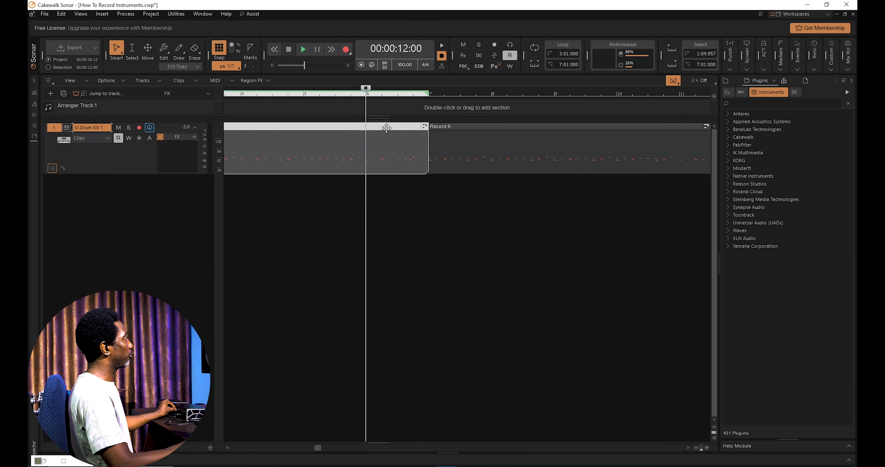
key("shift+d")
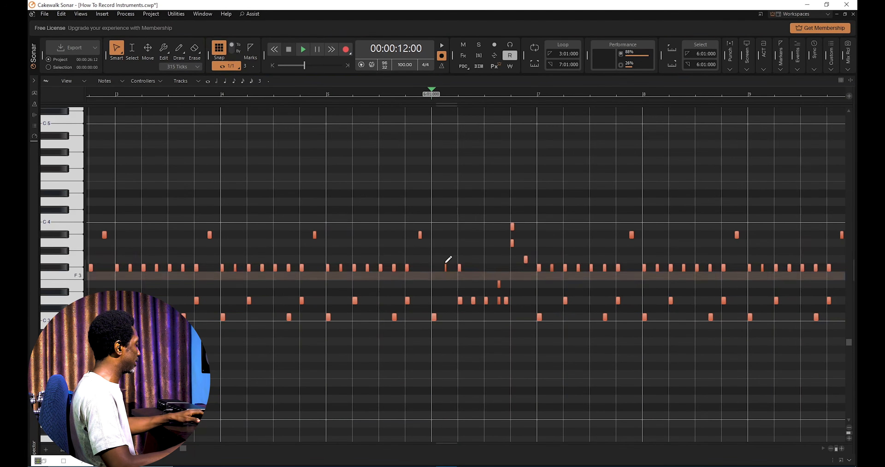
key("d")
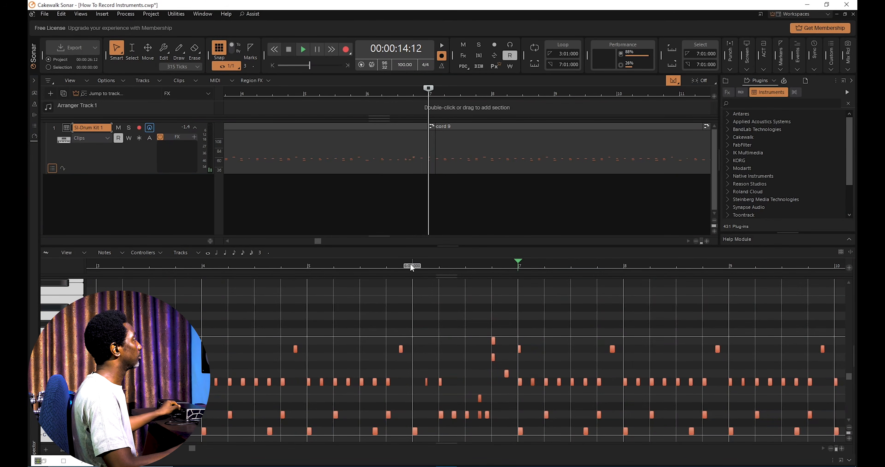
Play the drums from measure 6 to check the transition between the two clips.
left_click(411, 266)
key("space")
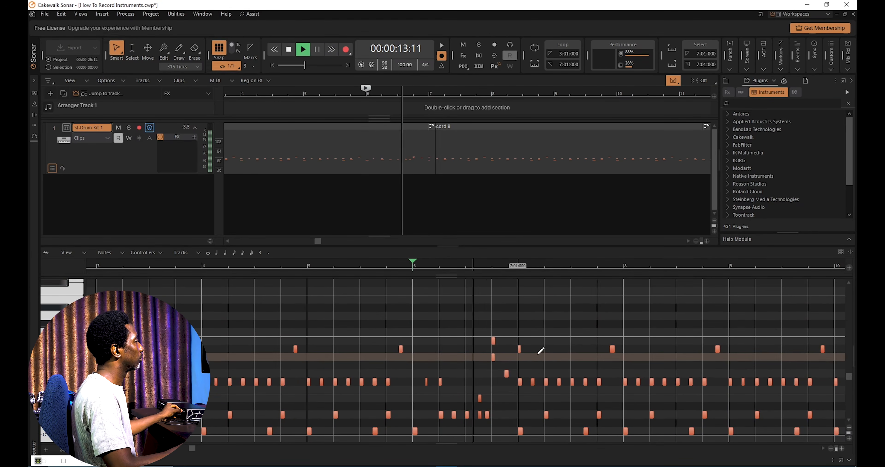
key("space")
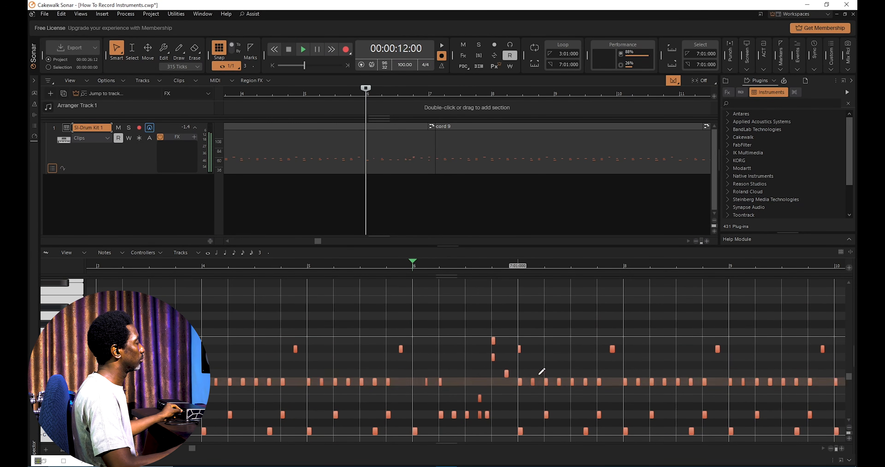
Delete the hi-hat note at the start of measure 7, play from measure 6 again, and close the piano roll.
scroll(541, 371, "down", 2)
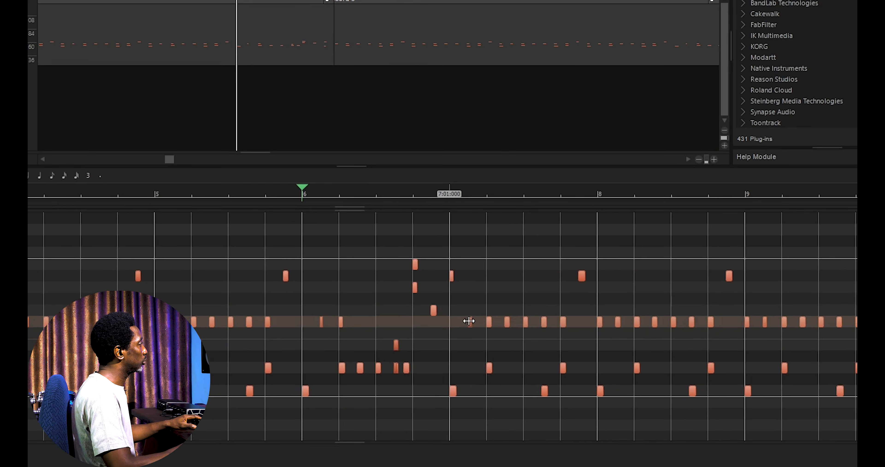
key("space")
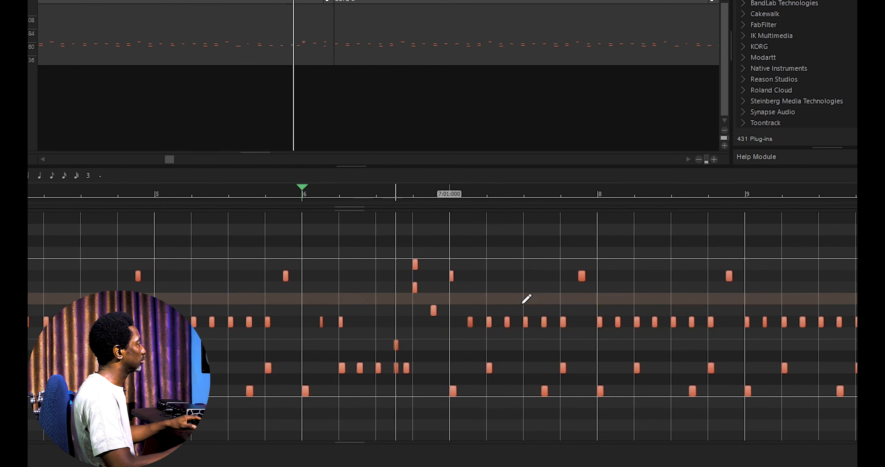
key("space")
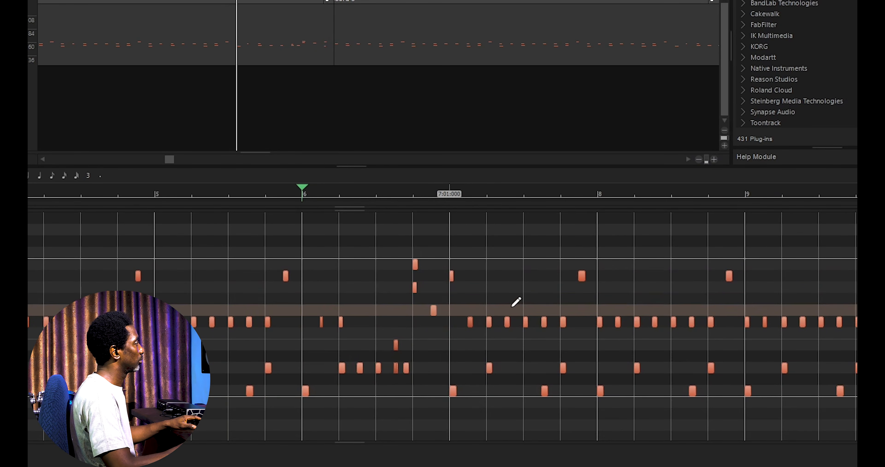
key("d")
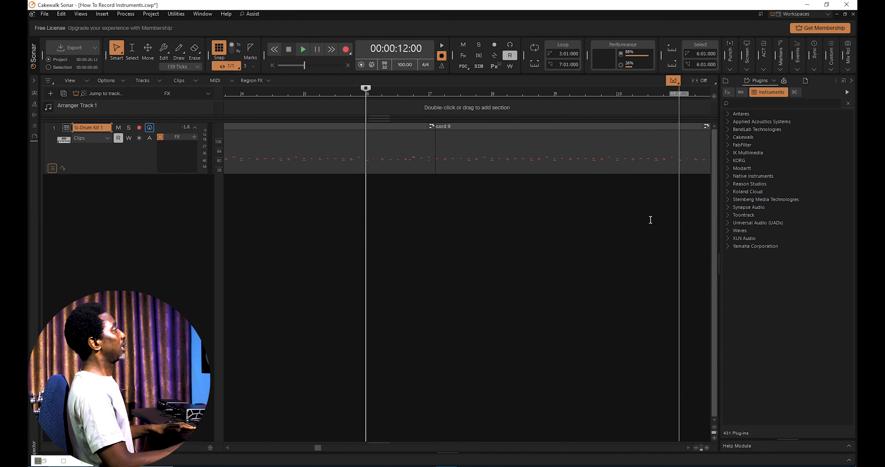
Rewind to the project start and insert the Cakewalk SI-Electric Piano from the plug-in browser on a new instrument track.
scroll(649, 225, "down", 3)
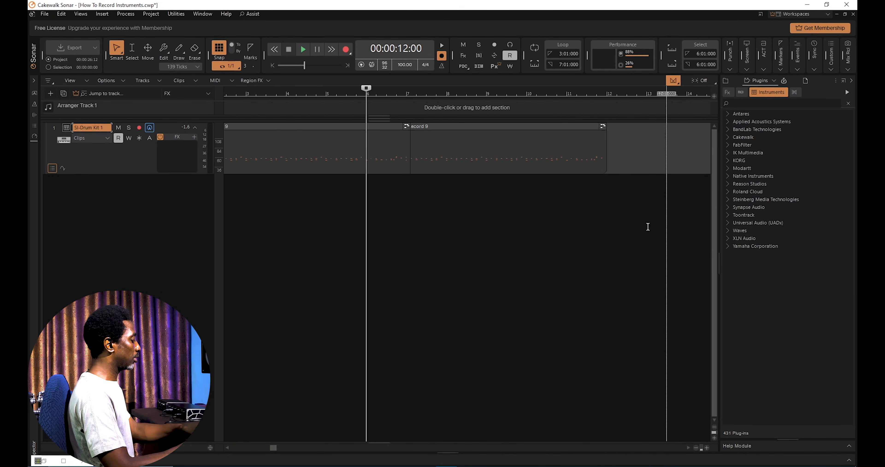
left_click(258, 97)
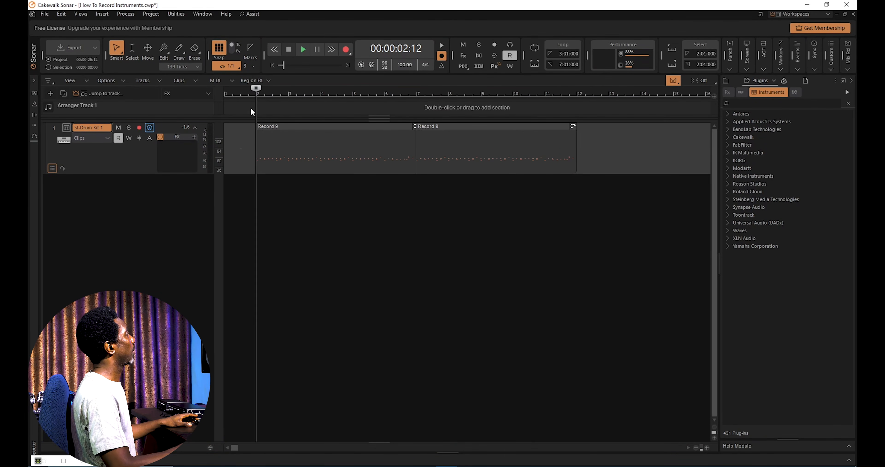
key("w")
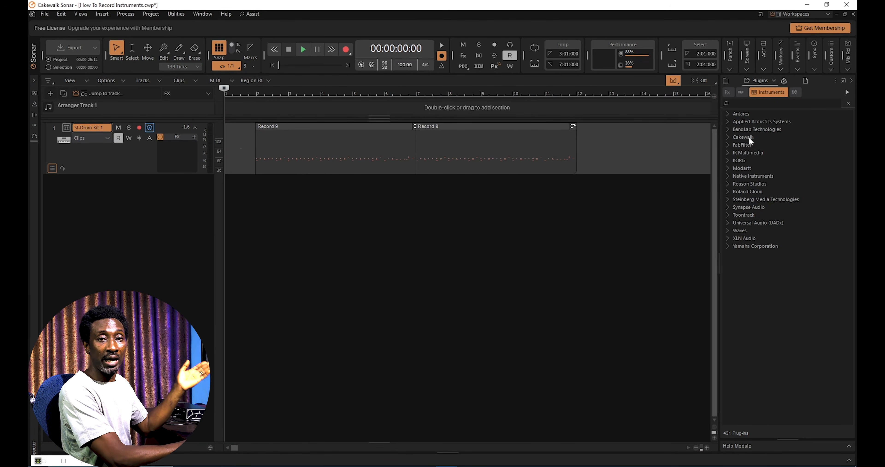
double_click(749, 136)
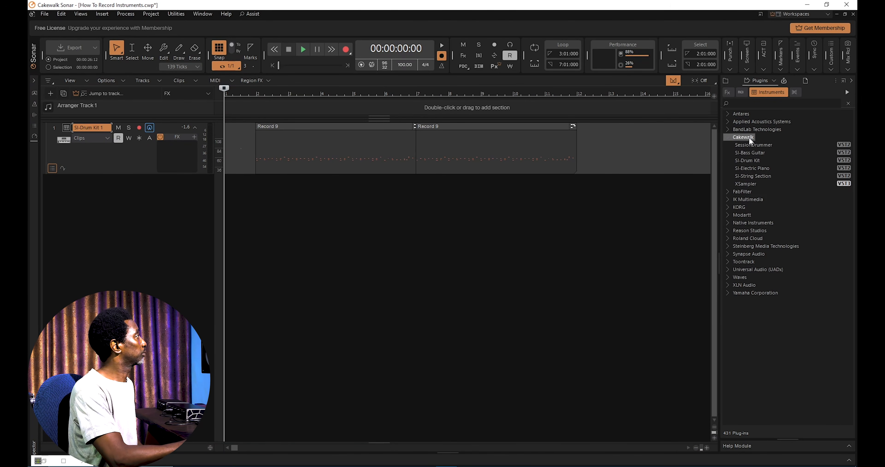
double_click(753, 168)
left_click(535, 157)
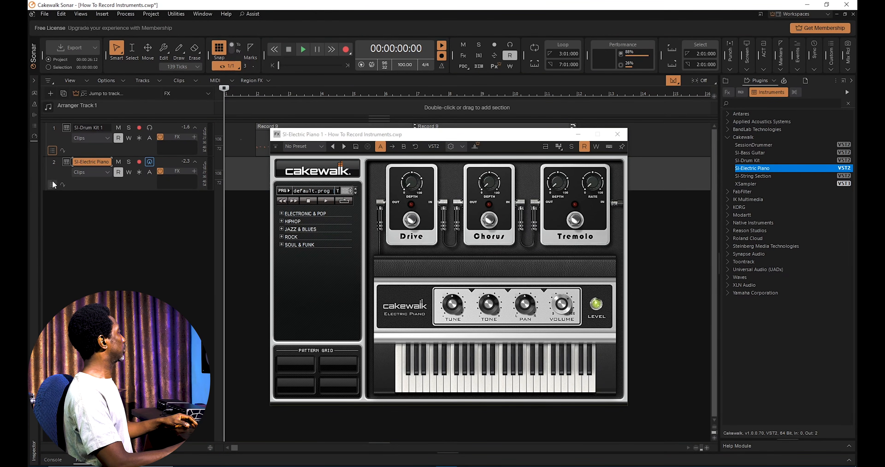
Record a chord performance on the SI-Electric Piano track and quantize the recorded clip.
left_click(55, 162)
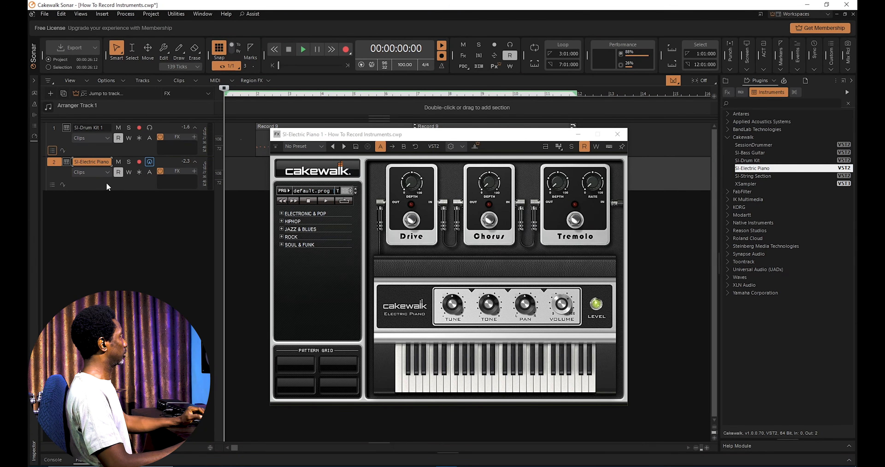
key("r")
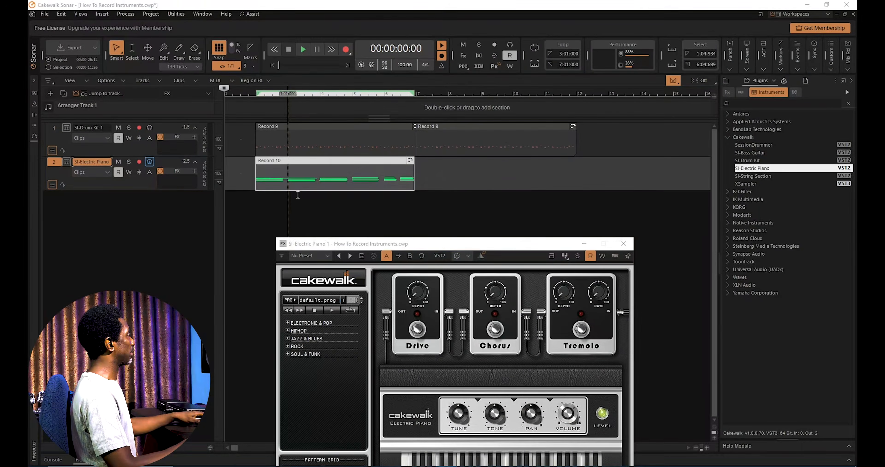
key("q")
left_click(365, 195)
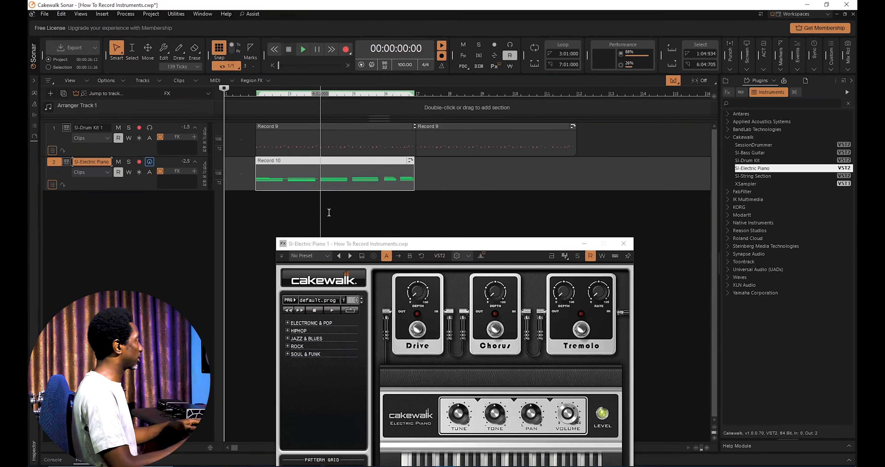
Play the electric piano together with the drums and move the plug-in window away from the clips.
key("space")
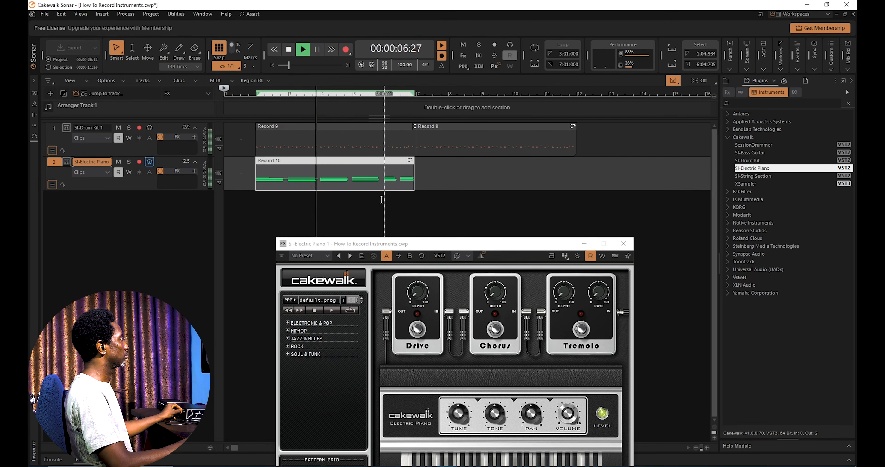
left_click_drag(372, 244, 410, 241)
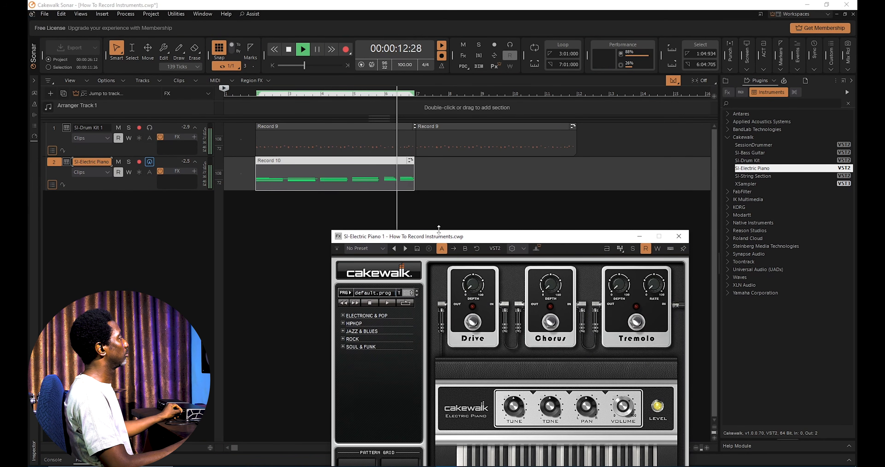
key("space")
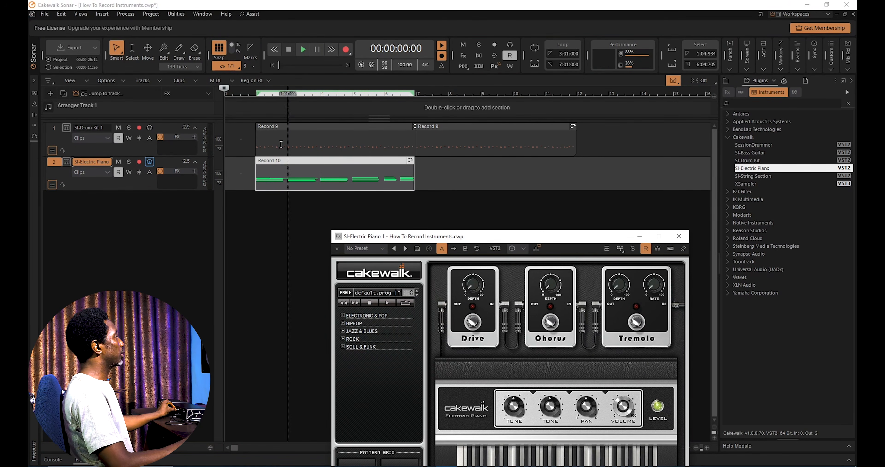
Duplicate the recorded electric piano clip so the copy starts at measure 7, directly after the original.
key("ctrl+d")
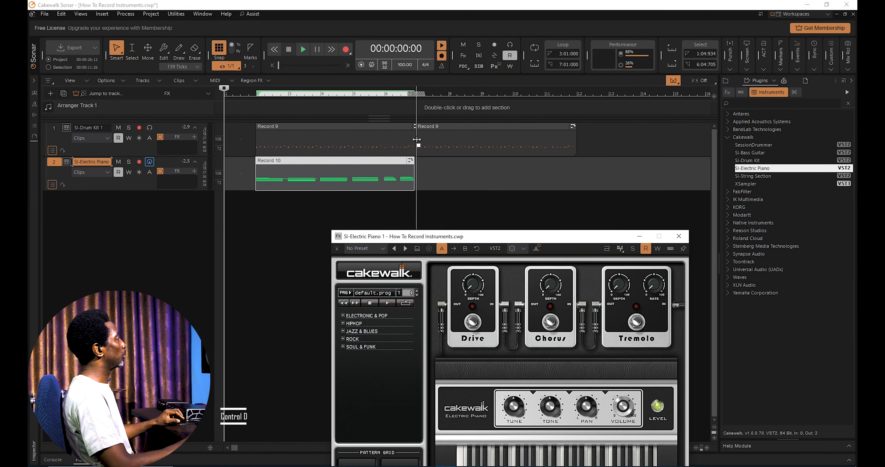
left_click_drag(402, 83, 402, 90)
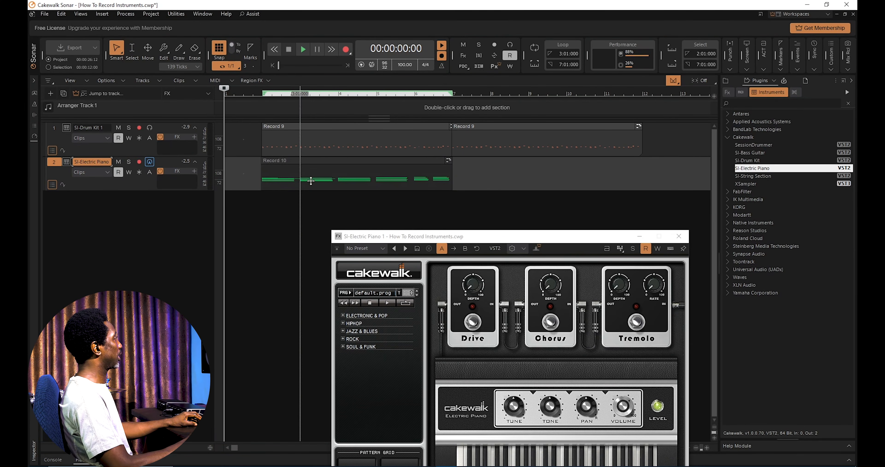
key("ctrl+d")
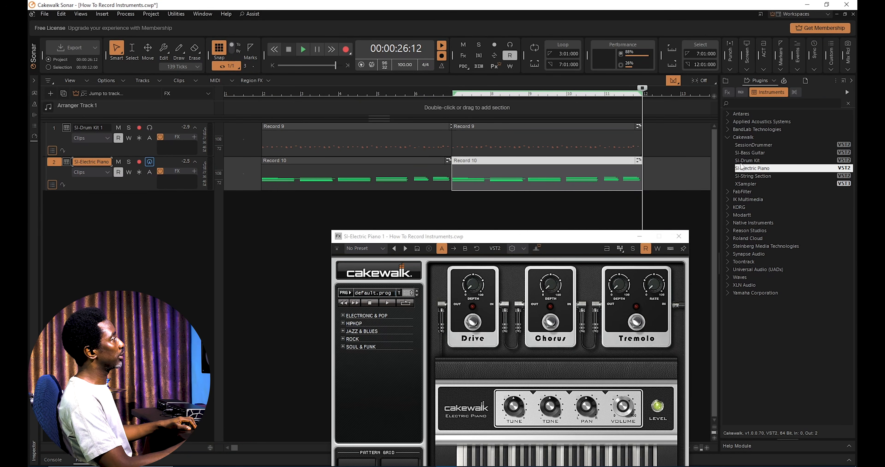
Insert the Cakewalk SI-Bass Guitar as a simple instrument track.
left_click(749, 157)
double_click(750, 152)
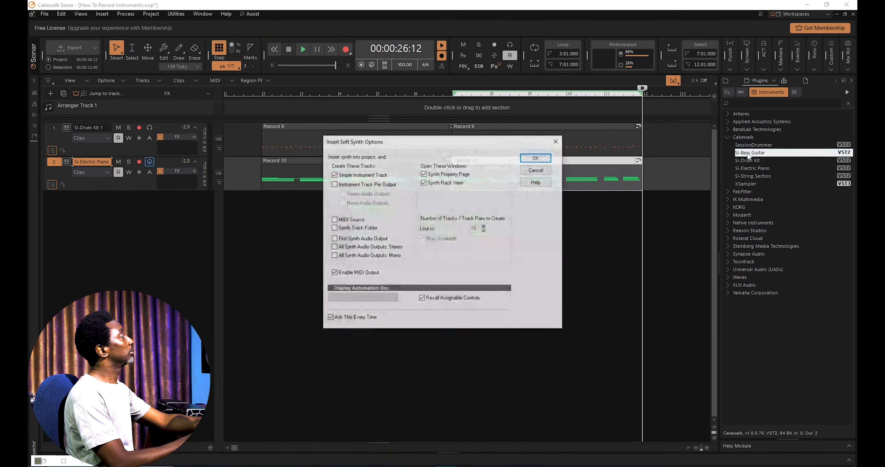
left_click(533, 158)
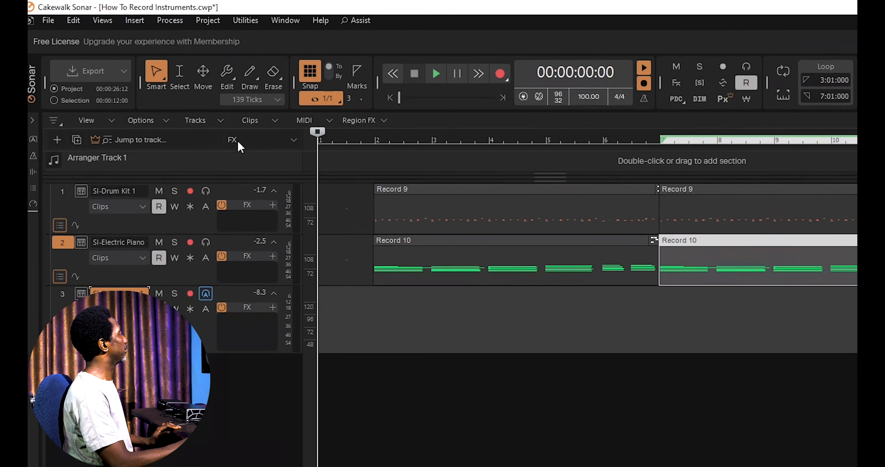
Show the Mix controls on the tracks and set the electric piano's volume to -9.7 during playback.
left_click(208, 92)
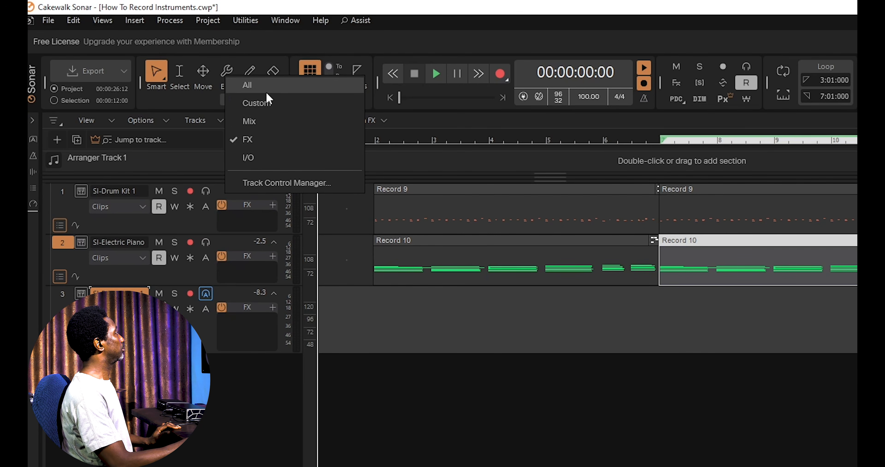
left_click(264, 122)
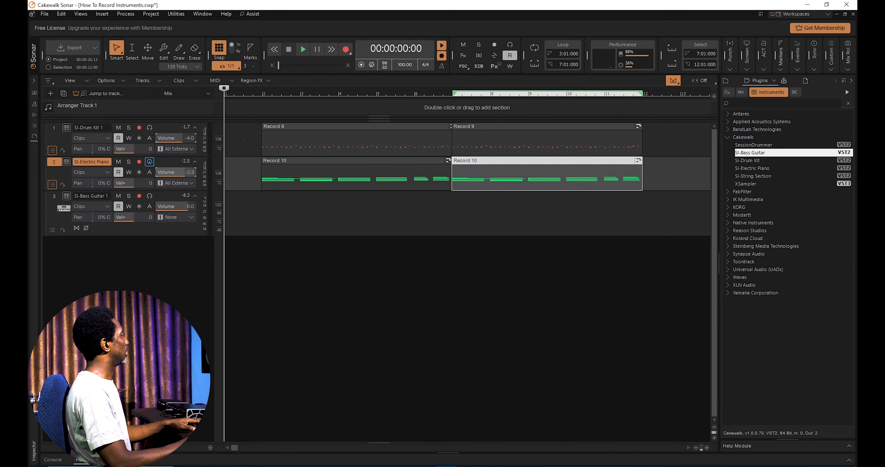
key("space")
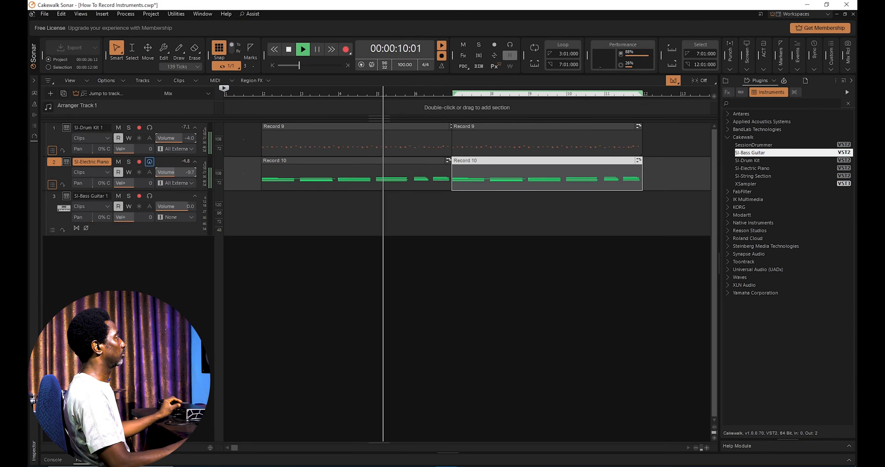
key("space")
Record a bass line on the SI-Bass Guitar track from the project start to just past measure 7.
left_click(154, 229)
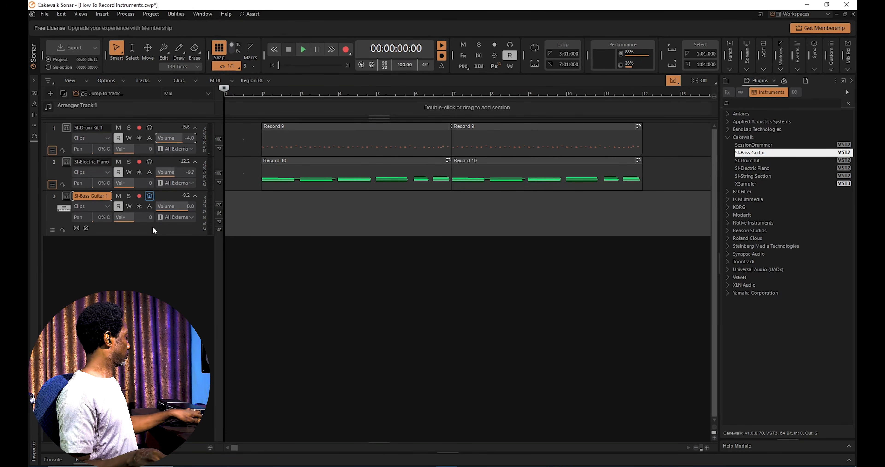
key("r")
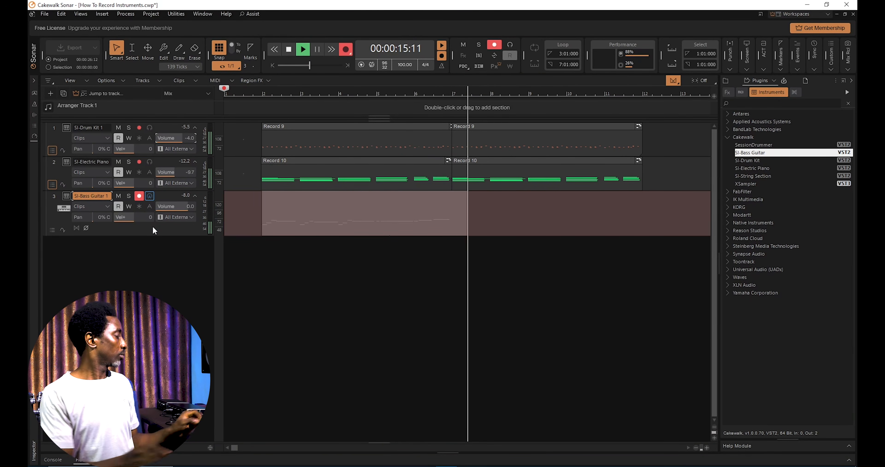
key("space")
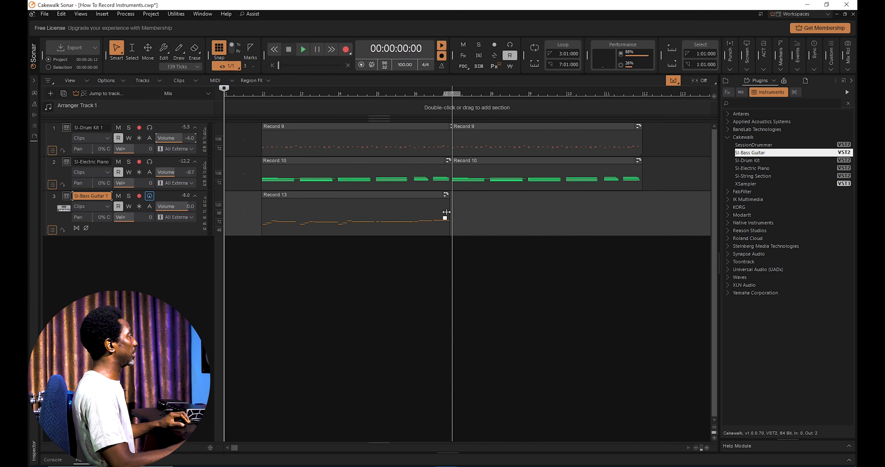
Quantize the recorded bass clip to 1/16 and play it back with the drums and electric piano.
left_click_drag(465, 203, 374, 234)
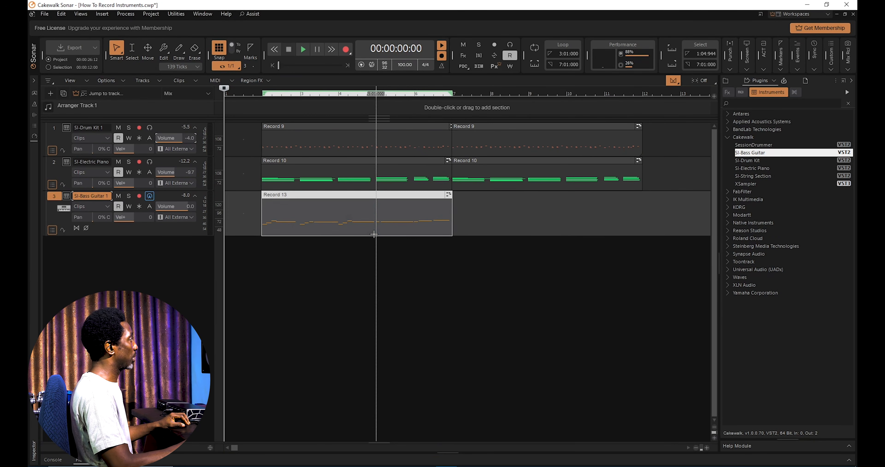
key("q")
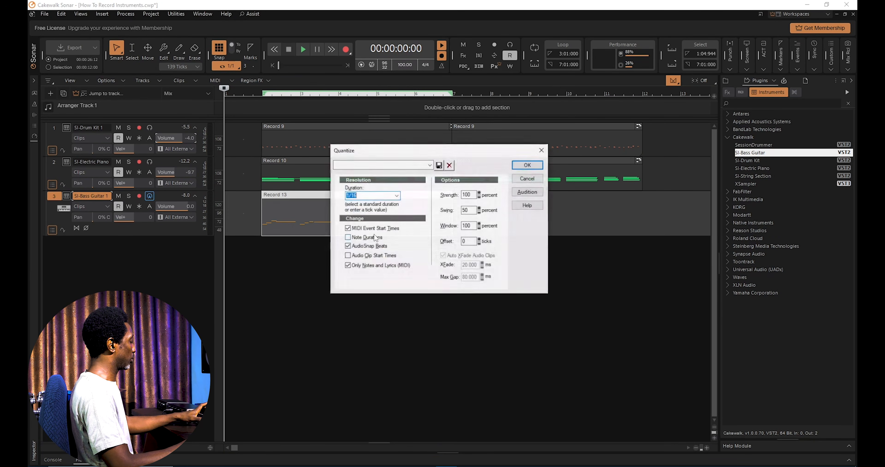
key("Return")
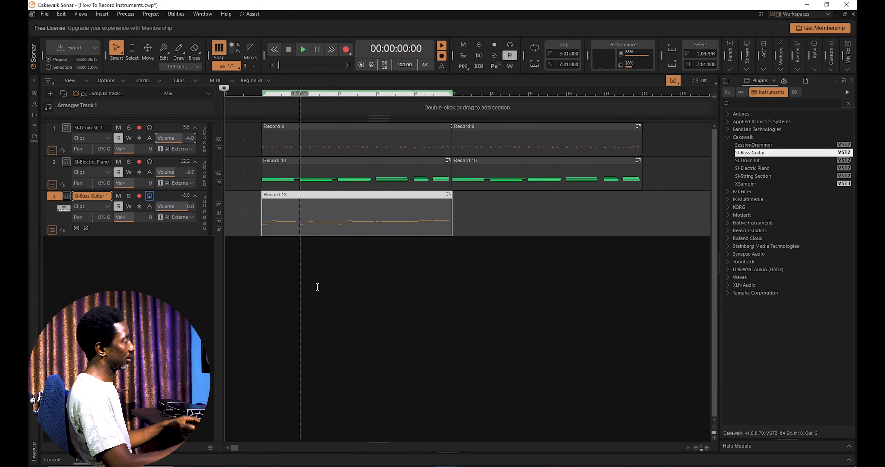
key("space")
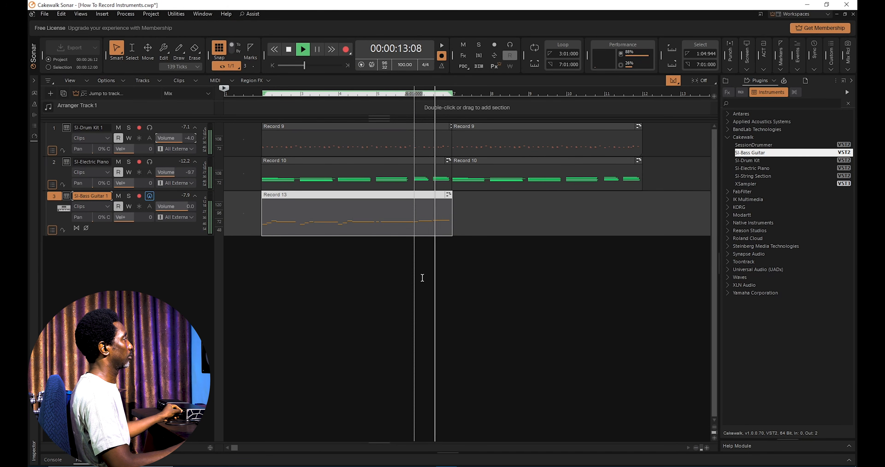
key("space")
Duplicate the bass clip so the copy starts at measure 7, and play the transition from measure 6.
key("ctrl+d")
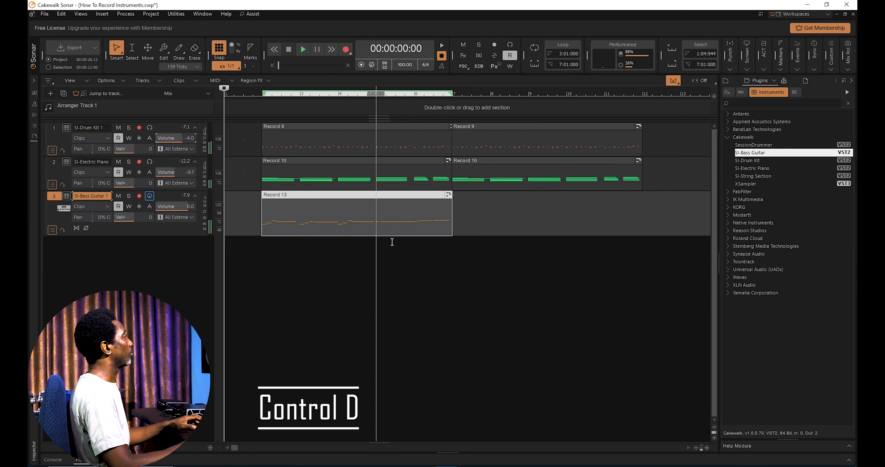
key("ctrl+d")
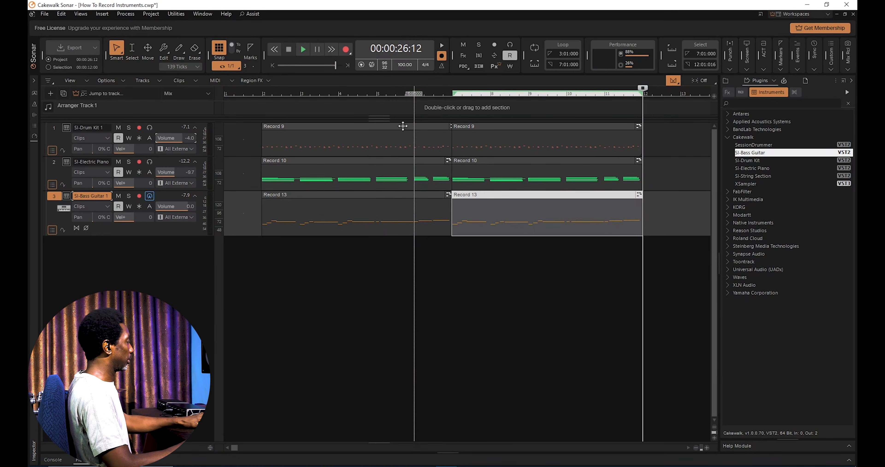
left_click(412, 95)
key("space")
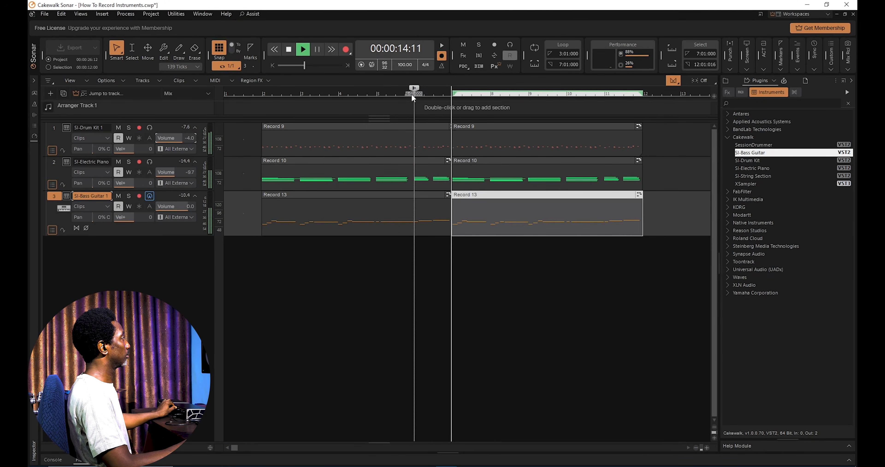
key("space")
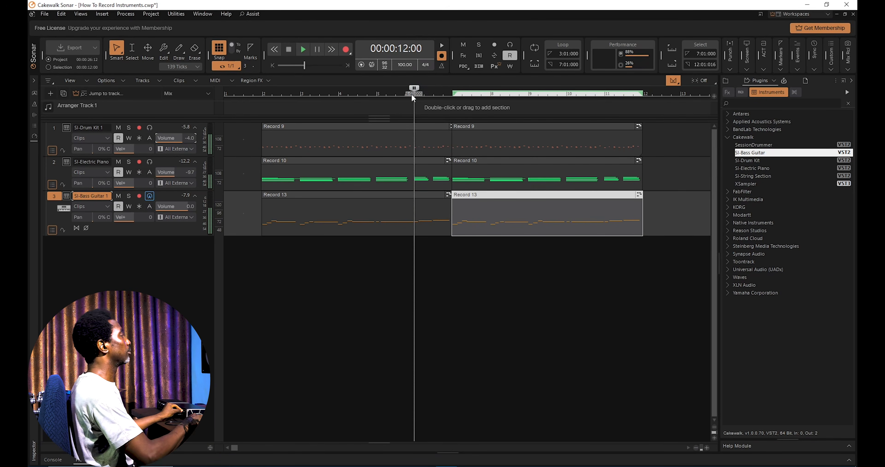
Insert the SI-String Section as a simple instrument track and record a chord performance on it from the project start.
double_click(753, 176)
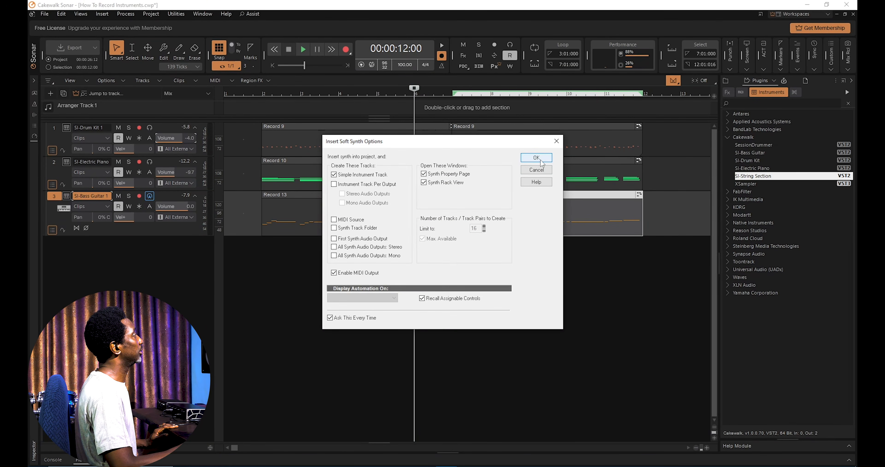
left_click(541, 161)
key("w")
key("r")
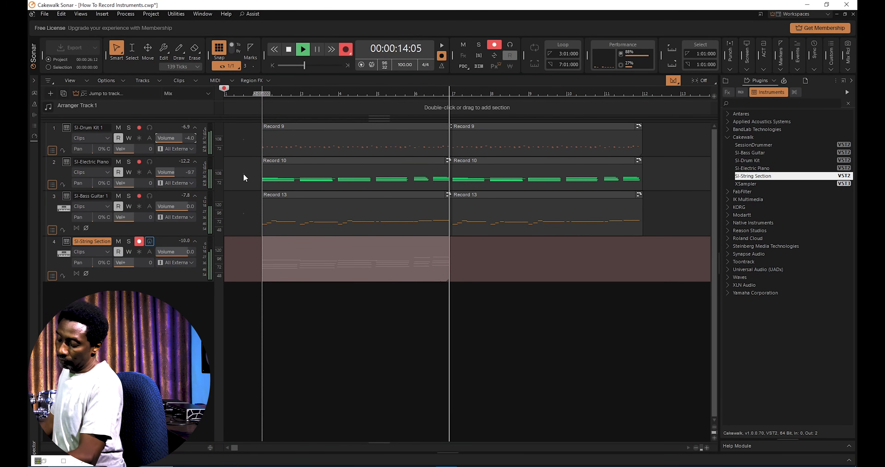
key("space")
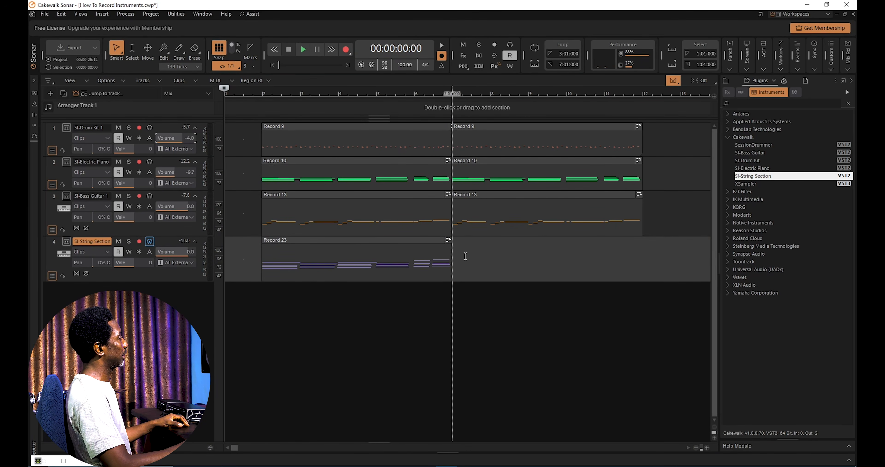
Duplicate the recorded string clip so the copy starts at measure 7, and play all tracks from measure 6.
left_click_drag(465, 256, 332, 281)
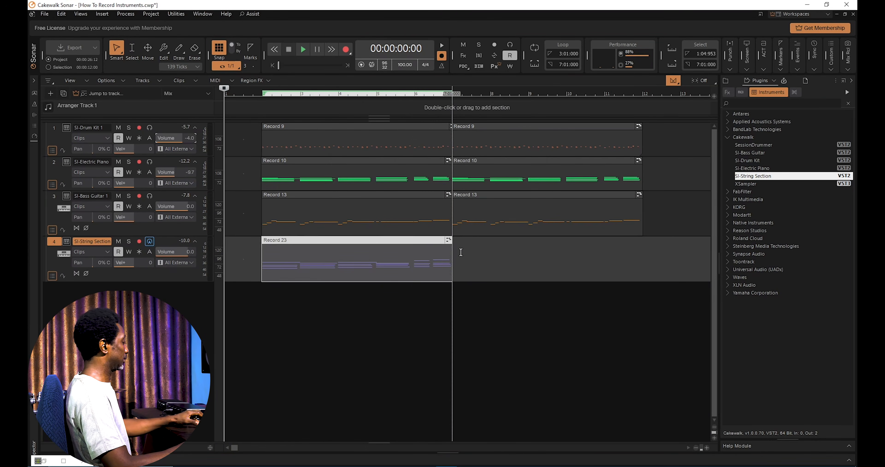
key("ctrl+d")
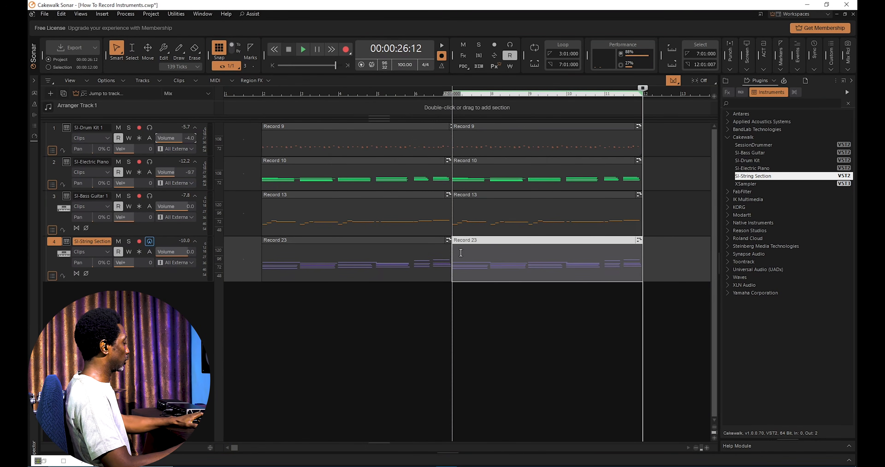
left_click(415, 94)
key("space")
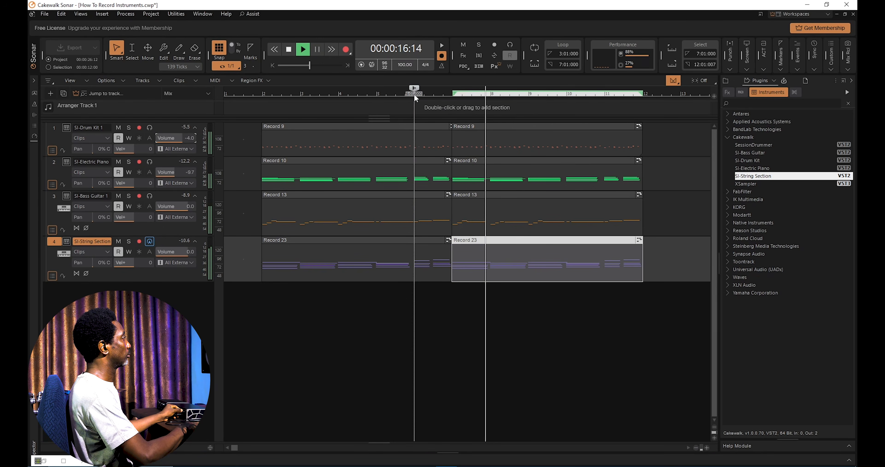
key("space")
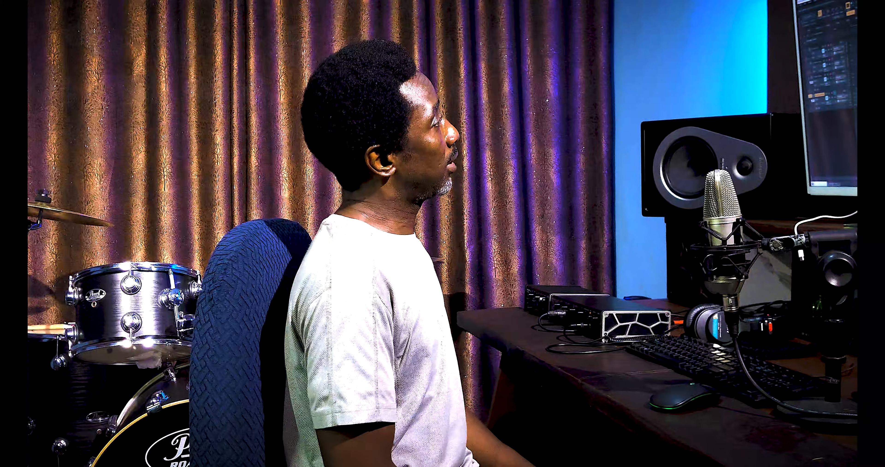